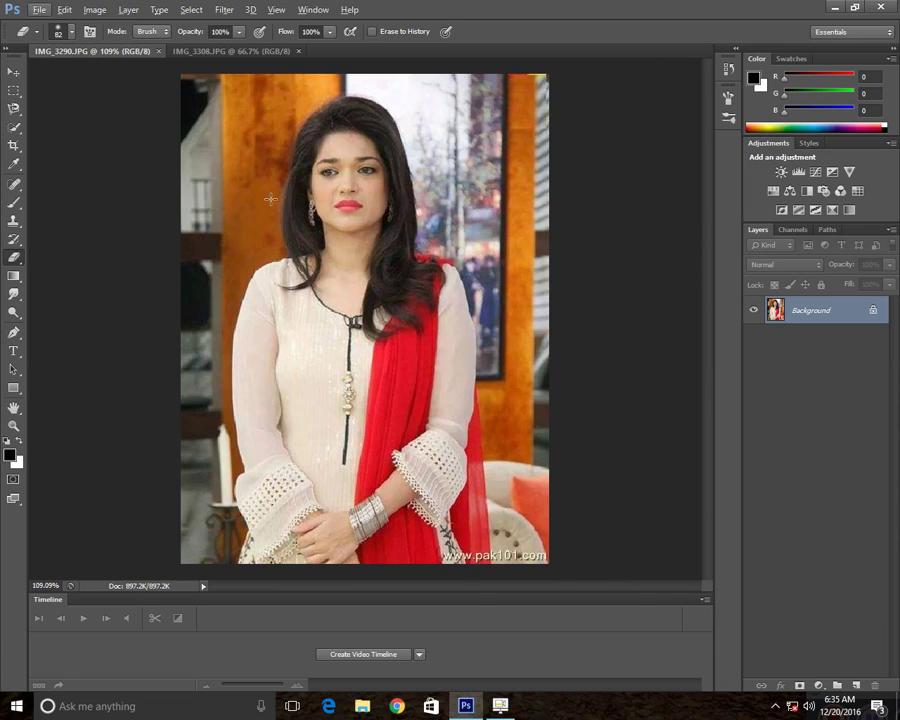
# Compare the faces in IMG_3290.JPG and IMG_3308.JPG close up
pyautogui.scroll(1, 212, 54)
pyautogui.scroll(1, 213, 54)
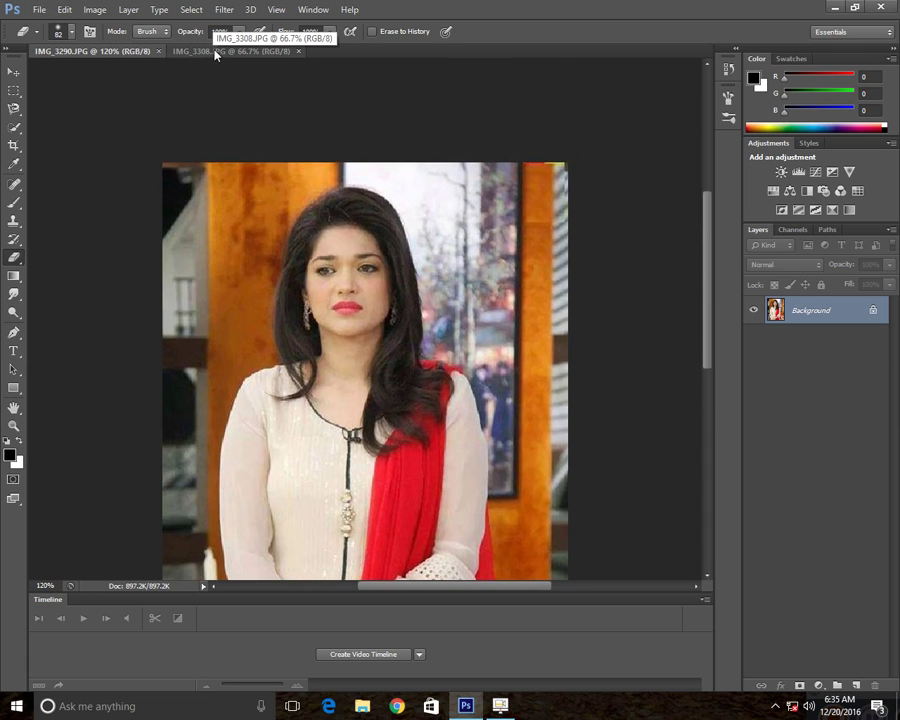
pyautogui.scroll(3, 235, 121)
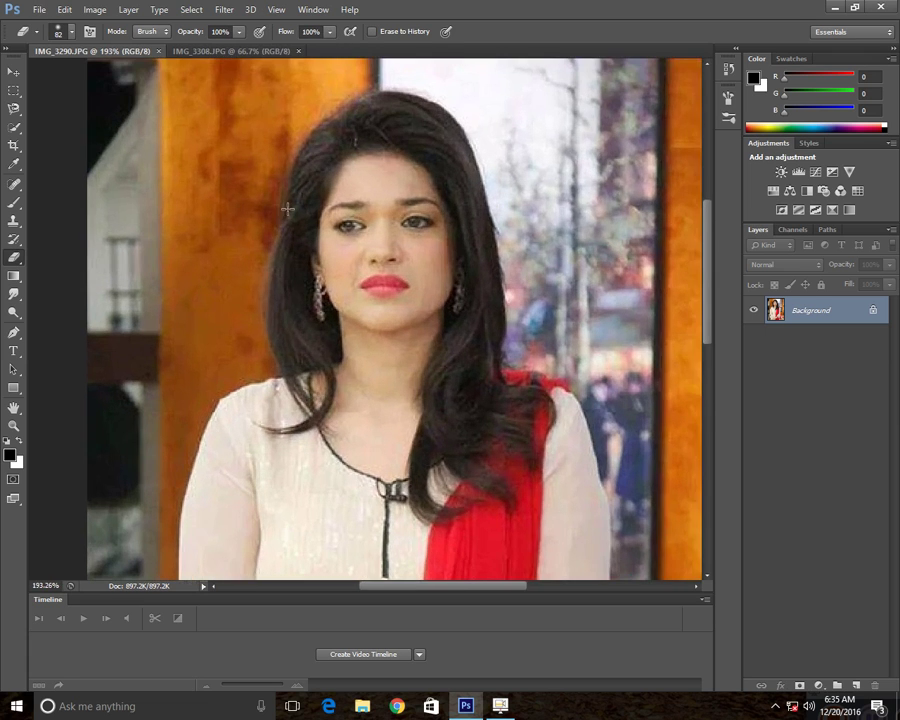
pyautogui.click(231, 51)
pyautogui.scroll(2, 394, 275)
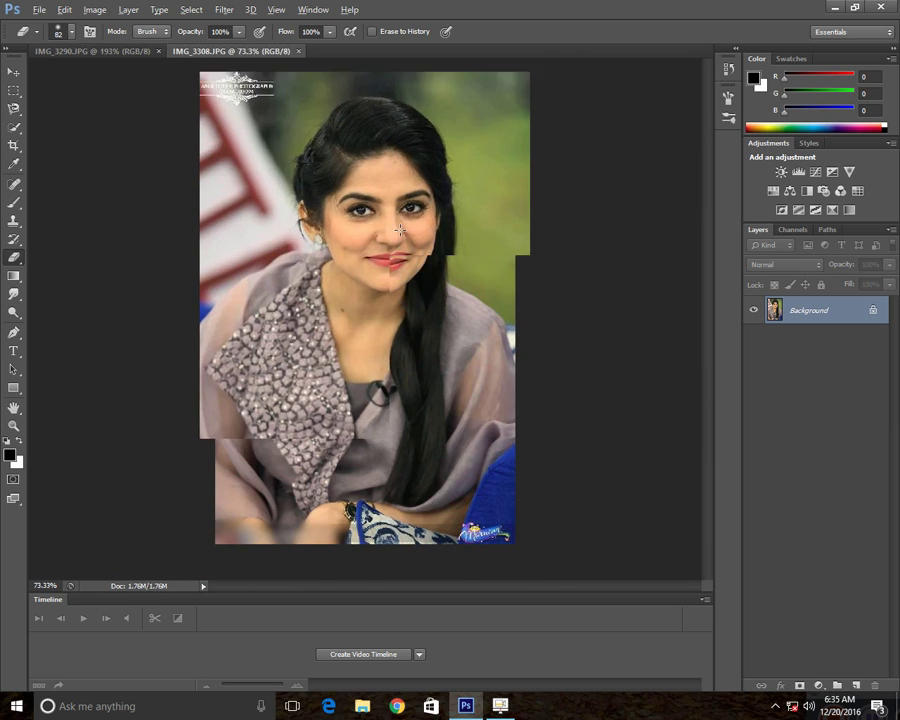
pyautogui.click(132, 50)
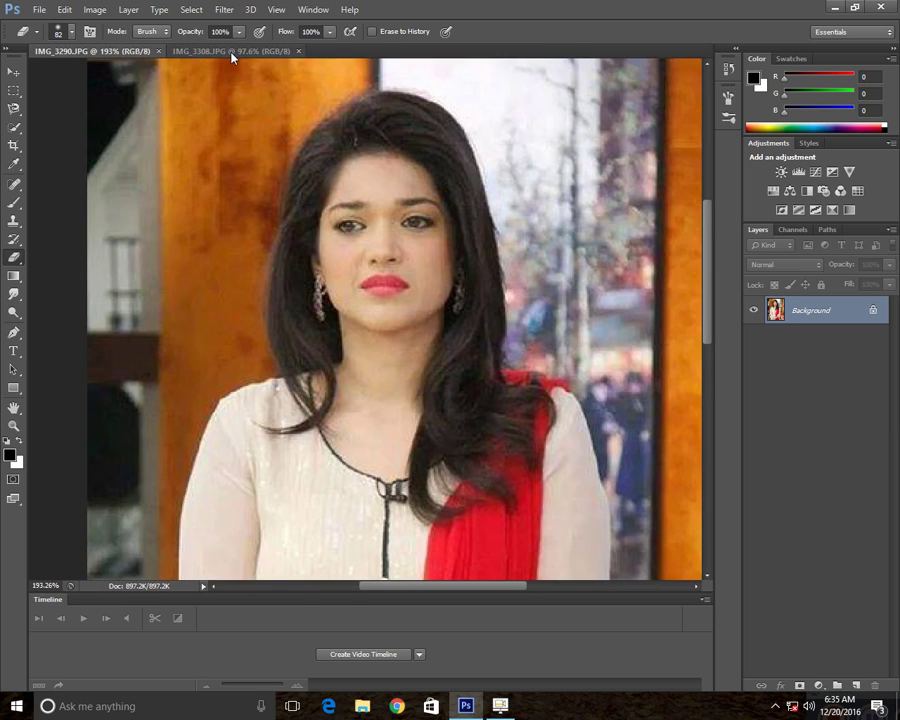
pyautogui.click(231, 51)
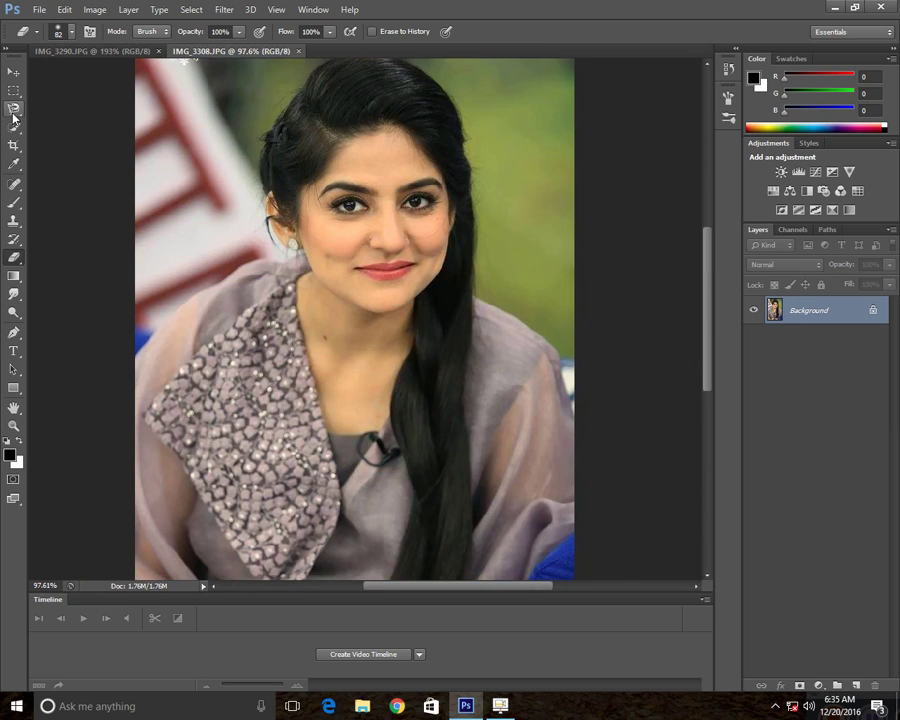
pyautogui.click(104, 51)
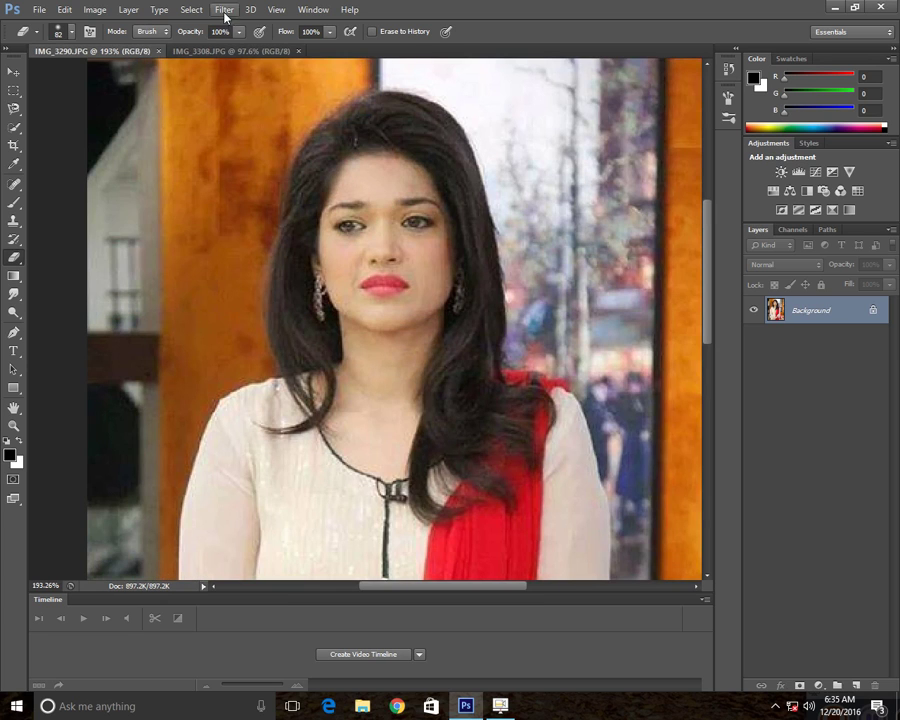
pyautogui.click(233, 51)
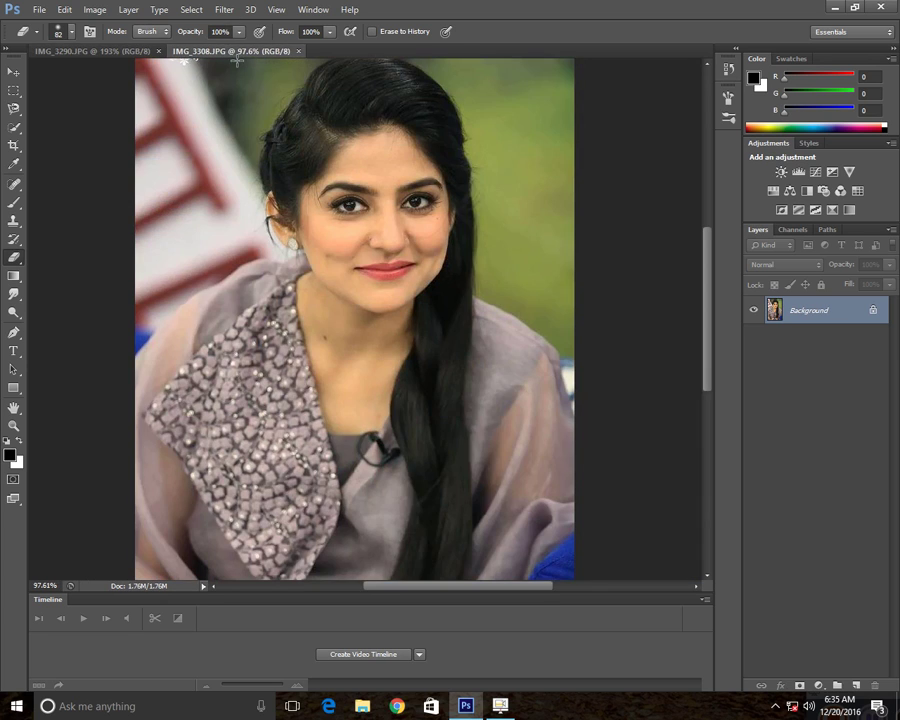
# Select the woman's face in IMG_3308.JPG with the Quick Selection tool
pyautogui.click(14, 127)
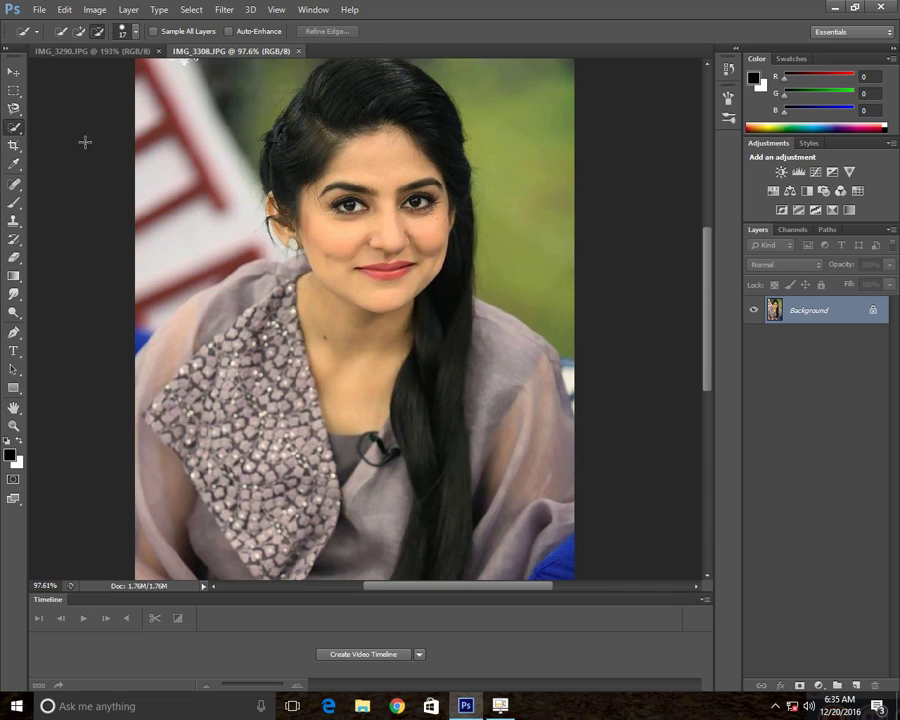
pyautogui.rightClick(12, 130)
pyautogui.click(69, 127)
pyautogui.moveTo(378, 173)
pyautogui.mouseDown()
pyautogui.moveTo(388, 225)
pyautogui.moveTo(280, 175)
pyautogui.moveTo(278, 198)
pyautogui.moveTo(384, 222)
pyautogui.mouseUp()
pyautogui.scroll(5, 384, 222)
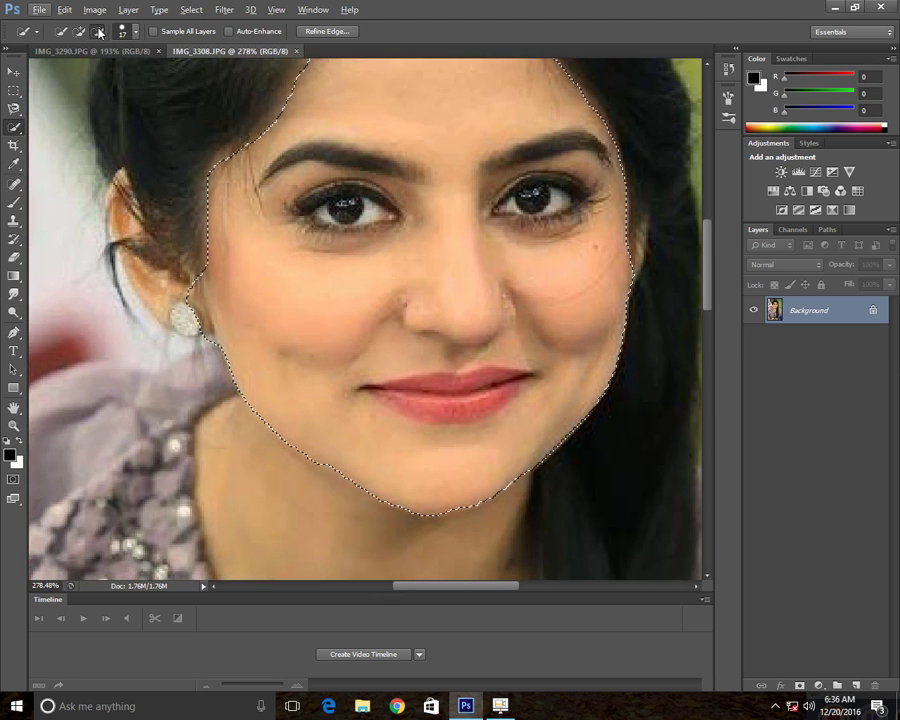
# Subtract the excess beside the earring from the face selection so it follows the cheek and jaw
pyautogui.click(97, 31)
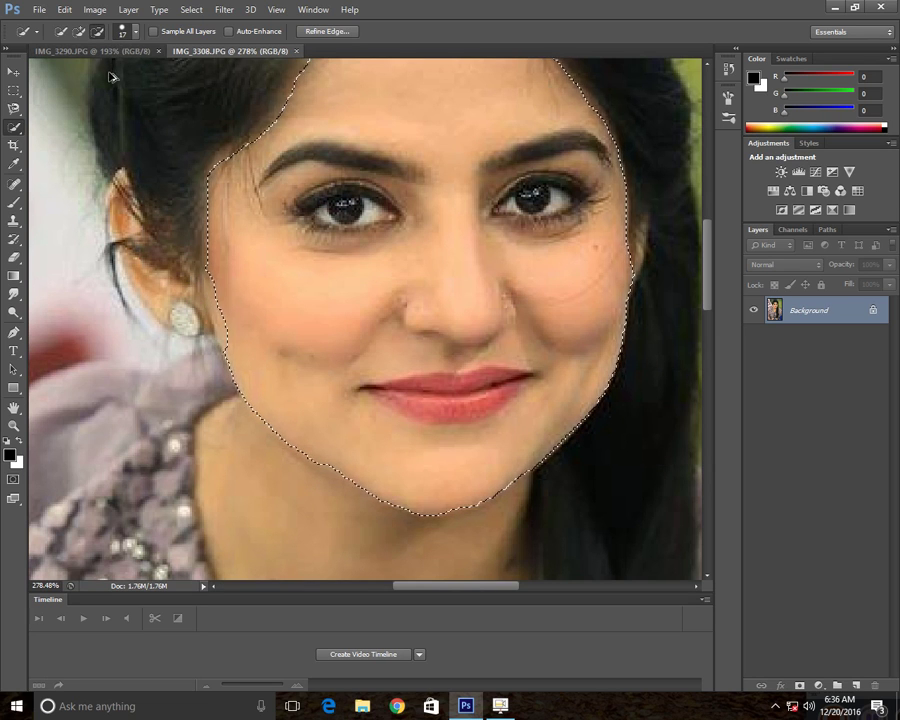
pyautogui.hotkey('ctrl', 'z')
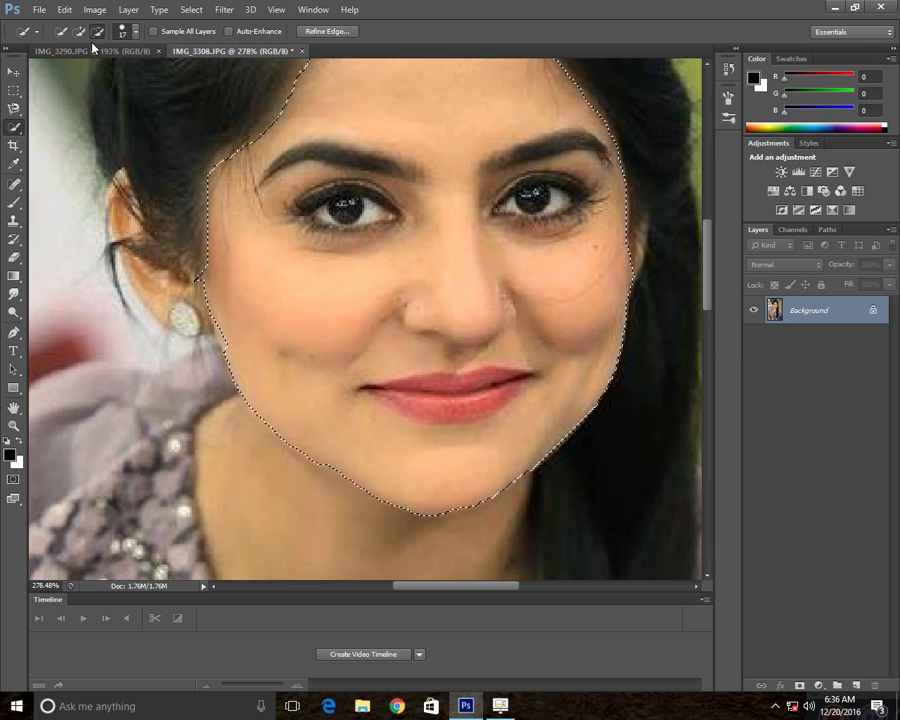
pyautogui.click(79, 32)
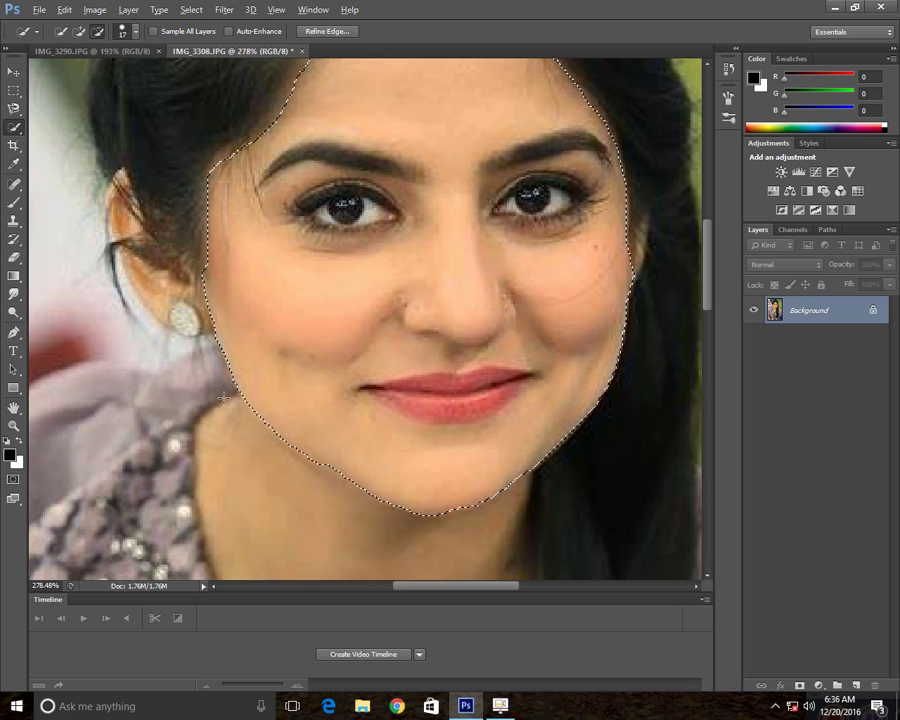
pyautogui.scroll(-6, 228, 400)
pyautogui.scroll(2, 322, 288)
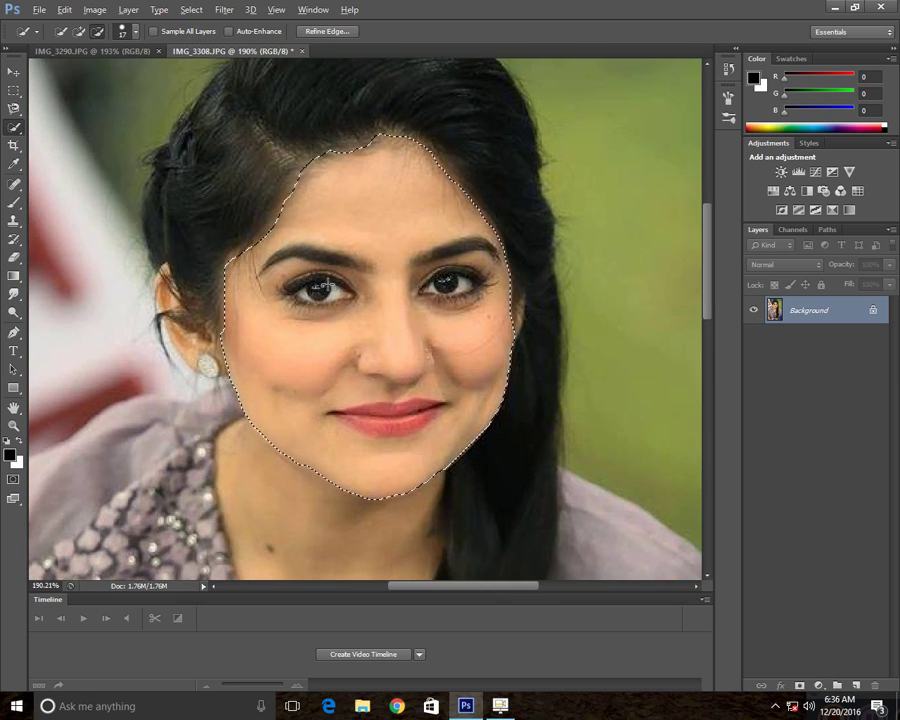
pyautogui.scroll(1, 324, 286)
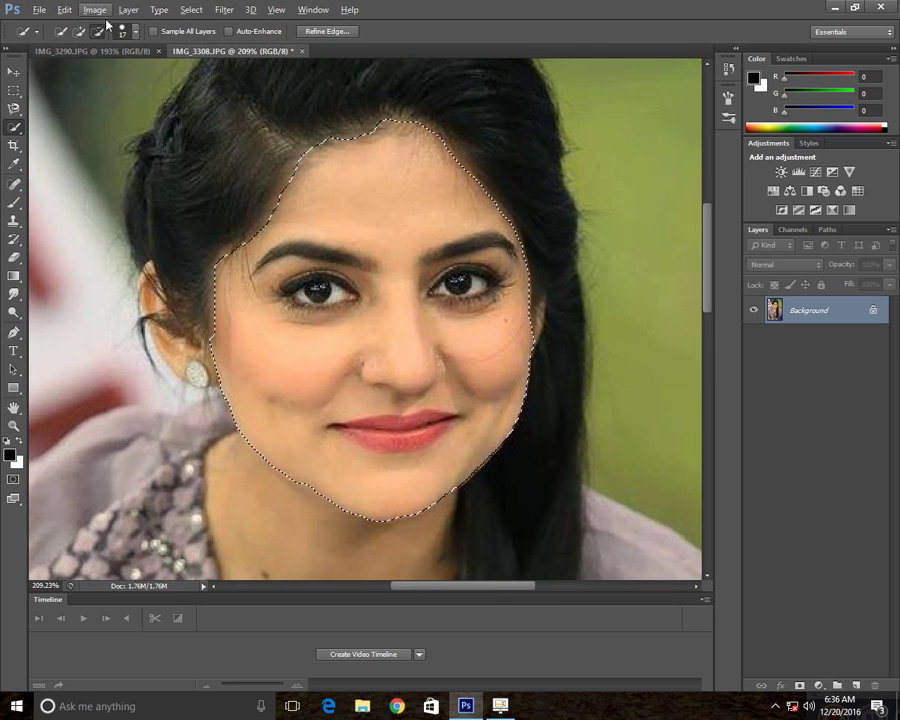
# Start Refine Edge on the face selection and brush the forehead hairline and temple edge with a size 15 refine brush
pyautogui.click(316, 31)
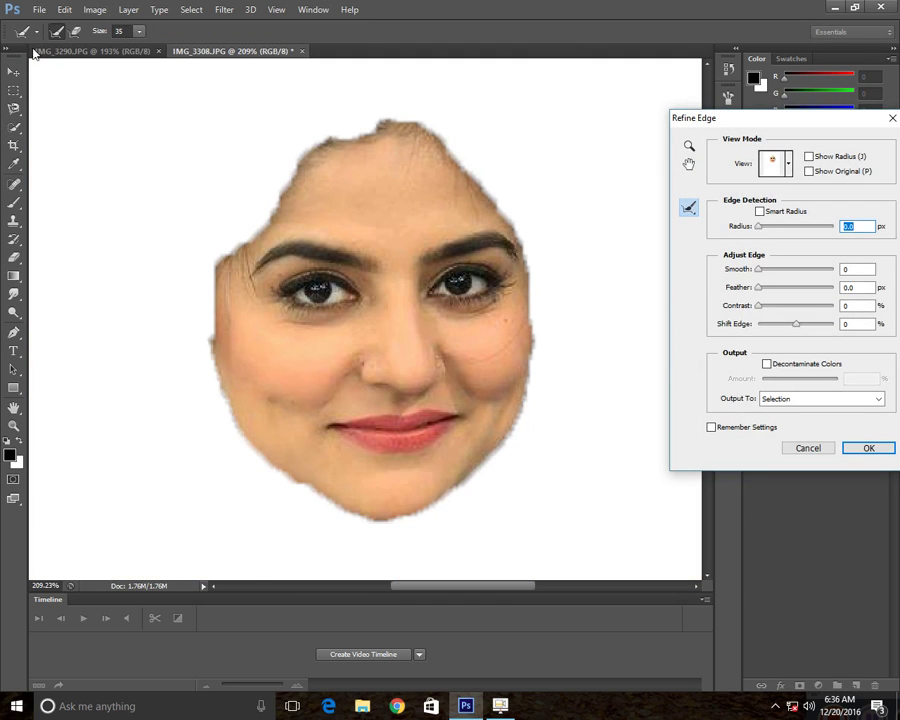
pyautogui.click(139, 31)
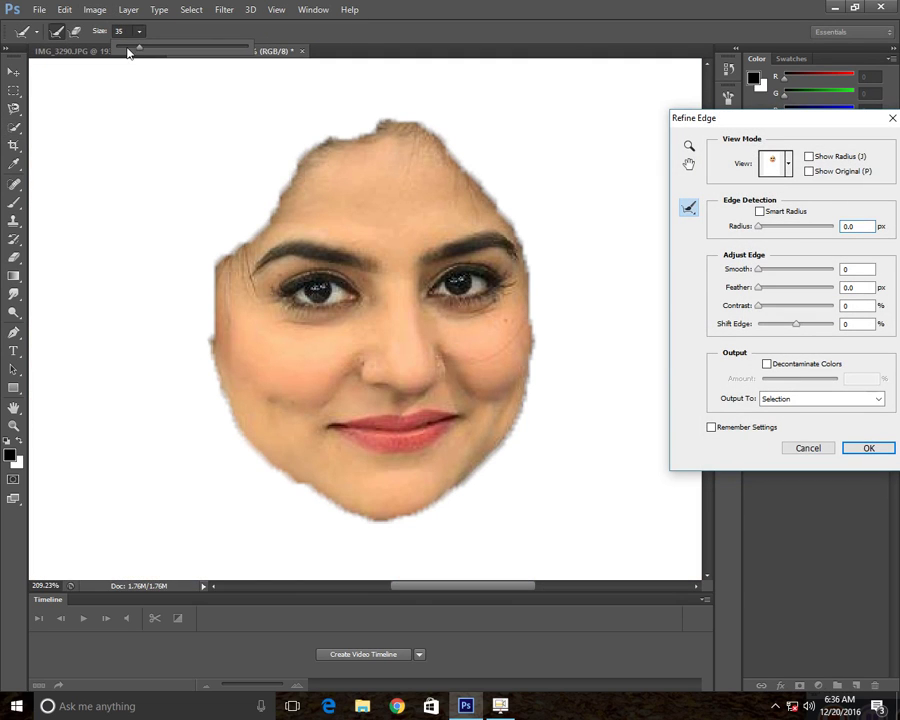
pyautogui.moveTo(128, 51); pyautogui.dragTo(126, 51)
pyautogui.moveTo(344, 134); pyautogui.dragTo(295, 166)
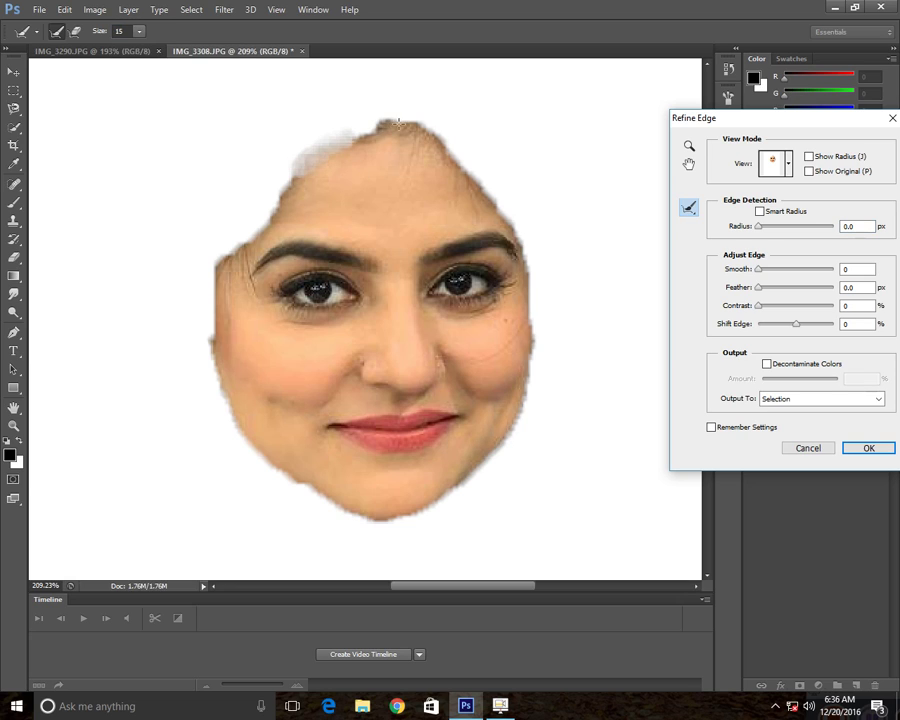
pyautogui.moveTo(398, 124); pyautogui.dragTo(366, 131)
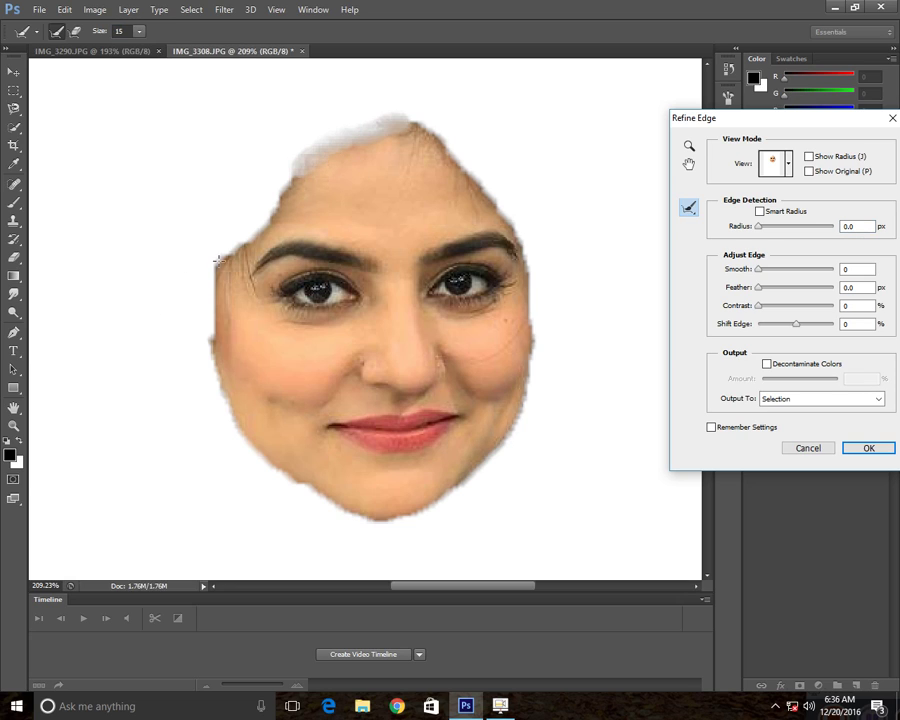
pyautogui.moveTo(218, 260); pyautogui.dragTo(203, 242)
# Reduce the refine brush to size 8 and refine the remaining hairline down both sides of the forehead
pyautogui.click(139, 31)
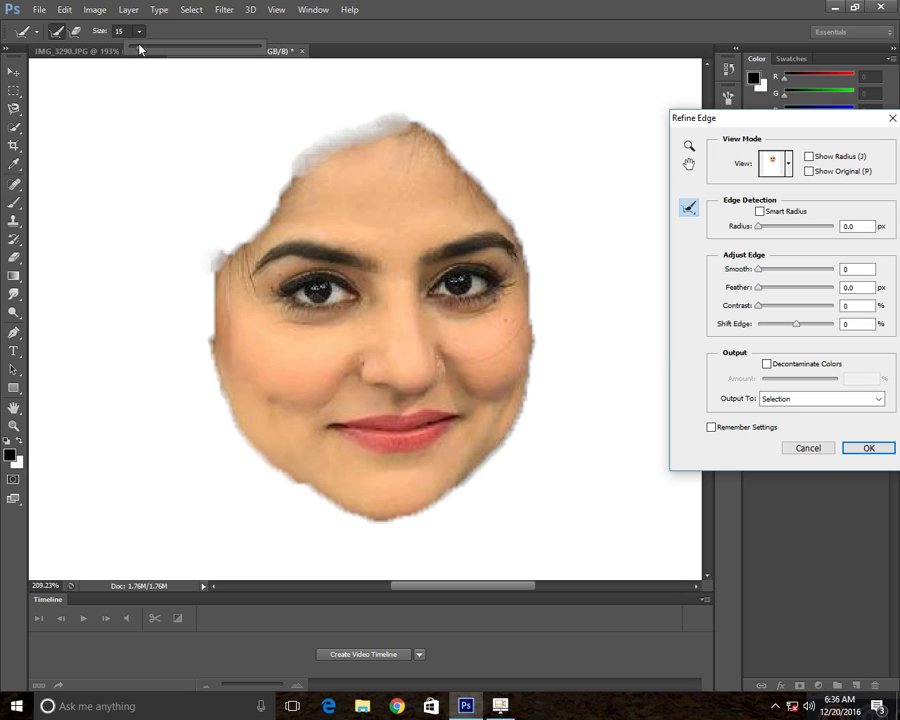
pyautogui.moveTo(136, 50); pyautogui.dragTo(133, 50)
pyautogui.moveTo(288, 184)
pyautogui.mouseDown()
pyautogui.moveTo(264, 230)
pyautogui.moveTo(292, 183)
pyautogui.mouseUp()
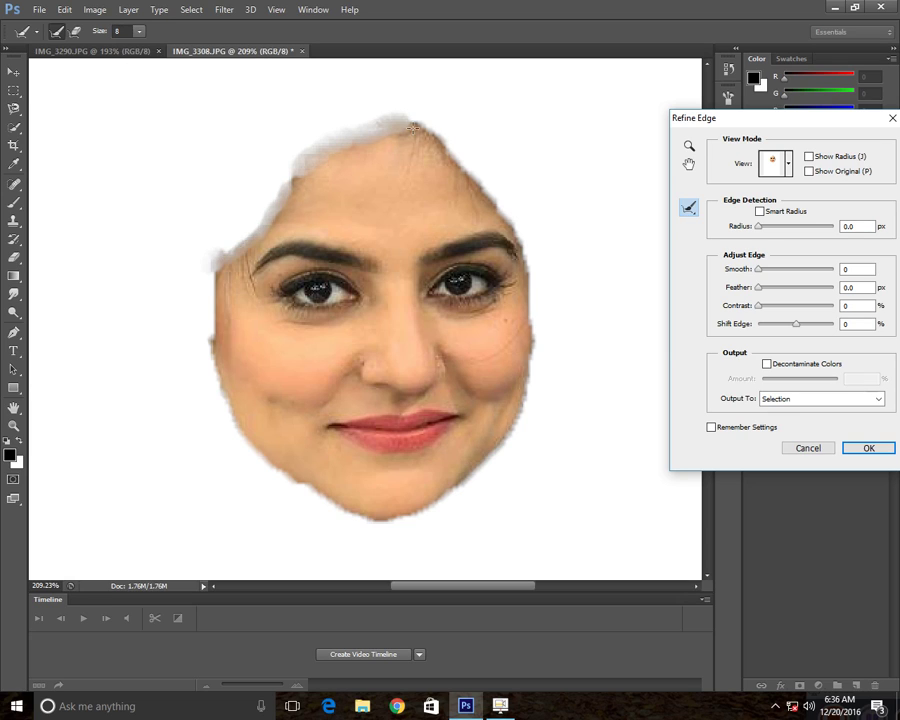
pyautogui.moveTo(429, 126)
pyautogui.mouseDown()
pyautogui.moveTo(518, 220)
pyautogui.moveTo(525, 296)
pyautogui.mouseUp()
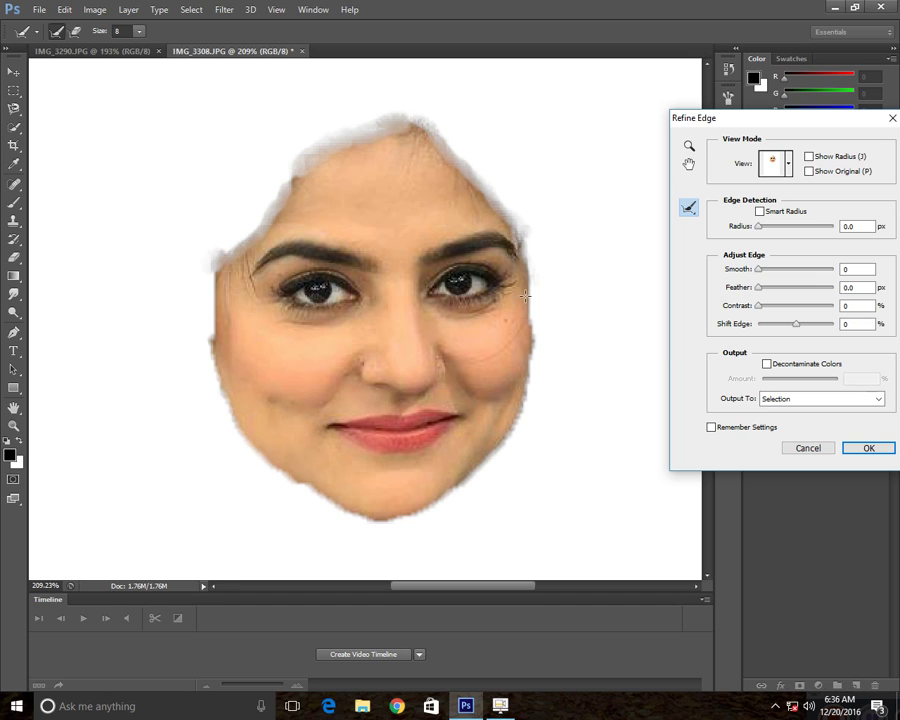
# Refine the selection edge along the cheeks, jaw and chin, and apply the result as a selection
pyautogui.moveTo(533, 347)
pyautogui.mouseDown()
pyautogui.moveTo(537, 401)
pyautogui.moveTo(505, 462)
pyautogui.moveTo(357, 513)
pyautogui.mouseUp()
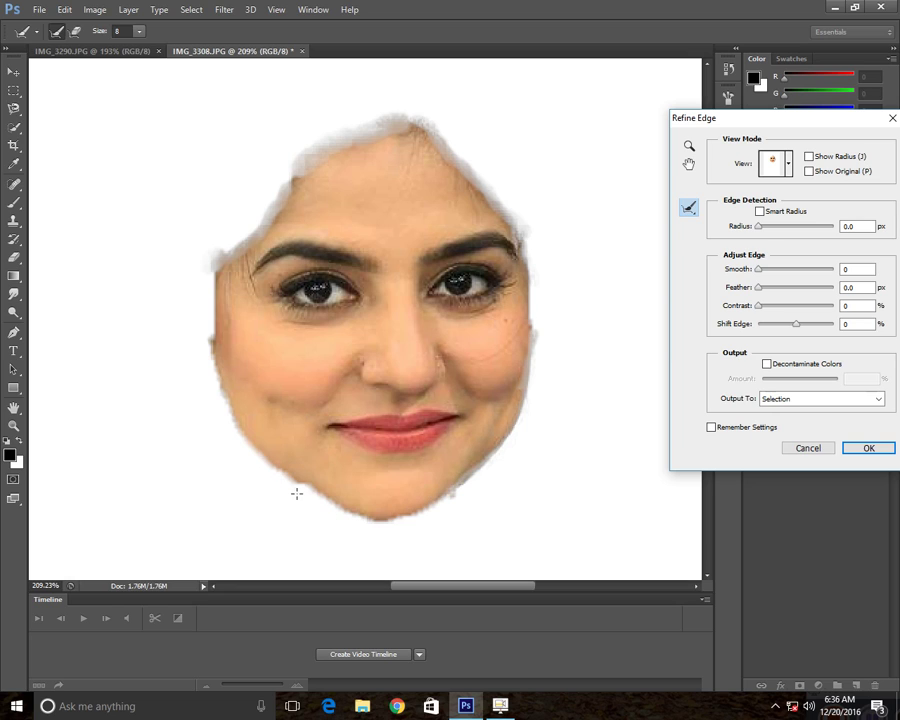
pyautogui.moveTo(272, 470)
pyautogui.mouseDown()
pyautogui.moveTo(241, 443)
pyautogui.moveTo(276, 466)
pyautogui.moveTo(226, 402)
pyautogui.mouseUp()
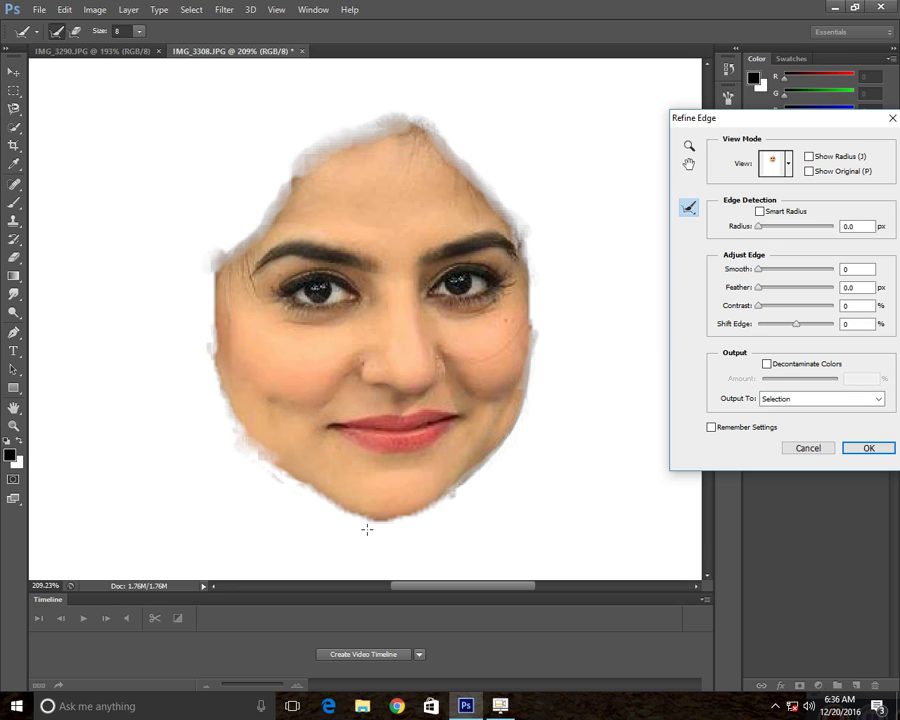
pyautogui.moveTo(362, 517); pyautogui.dragTo(273, 469)
pyautogui.moveTo(357, 514)
pyautogui.mouseDown()
pyautogui.moveTo(403, 516)
pyautogui.moveTo(516, 477)
pyautogui.mouseUp()
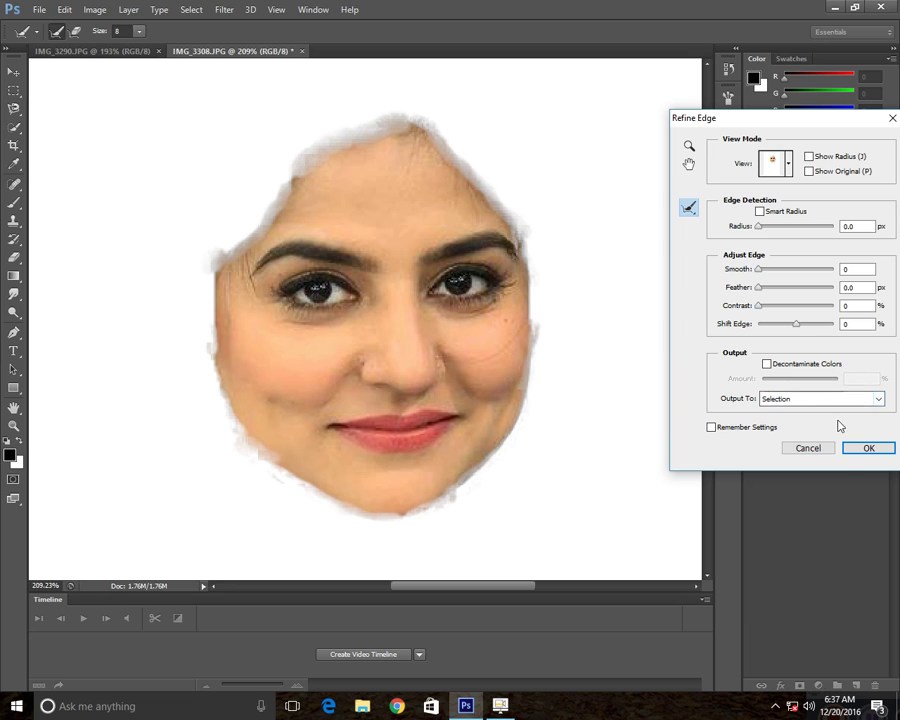
pyautogui.click(867, 448)
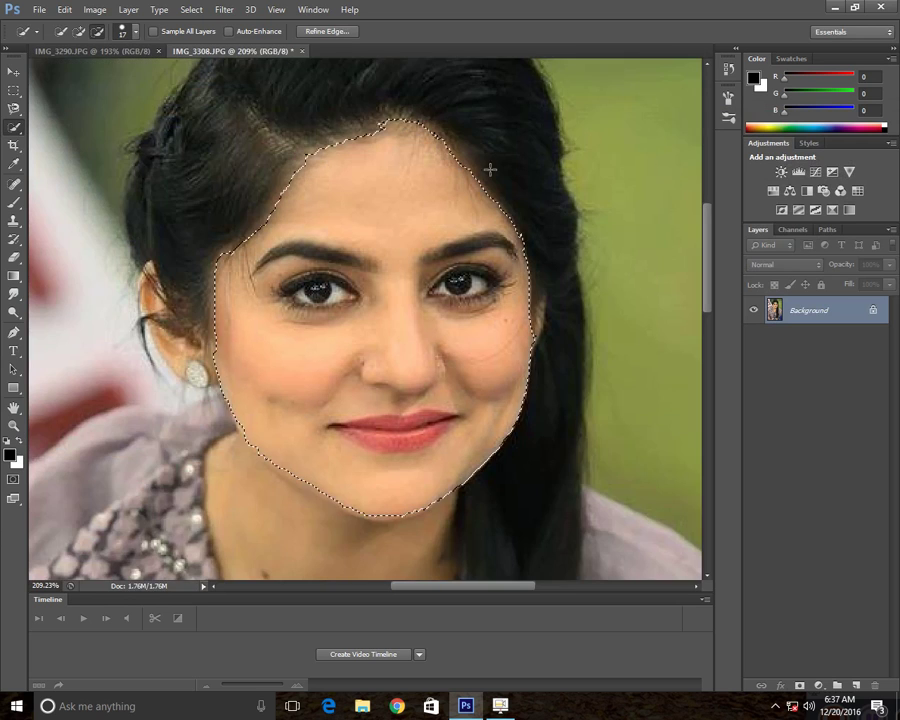
# Copy the selected face and paste it into IMG_3290.JPG
pyautogui.click(64, 9)
pyautogui.click(95, 105)
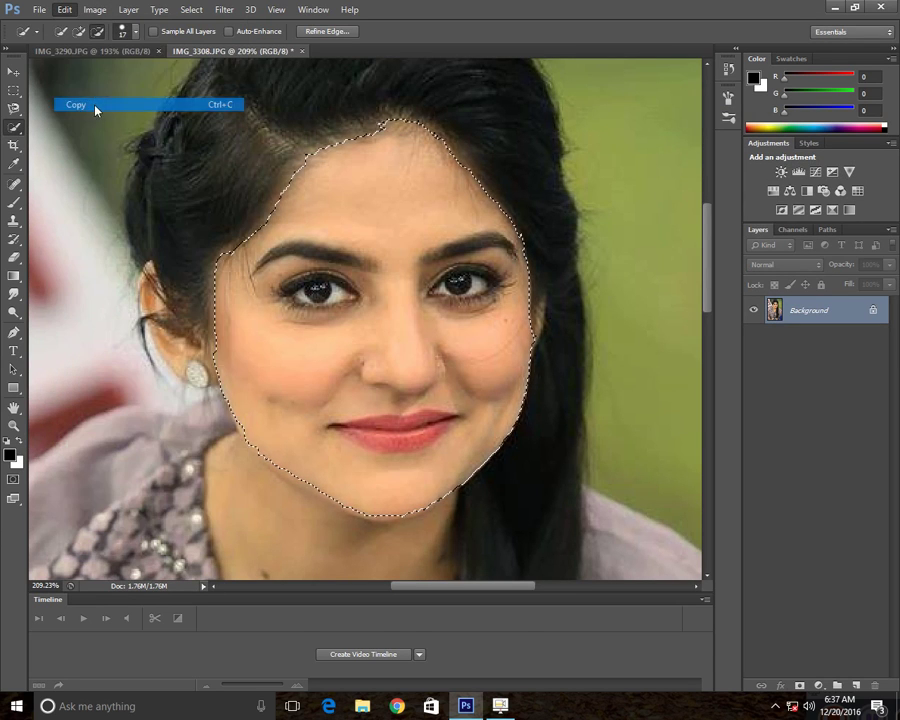
pyautogui.click(146, 54)
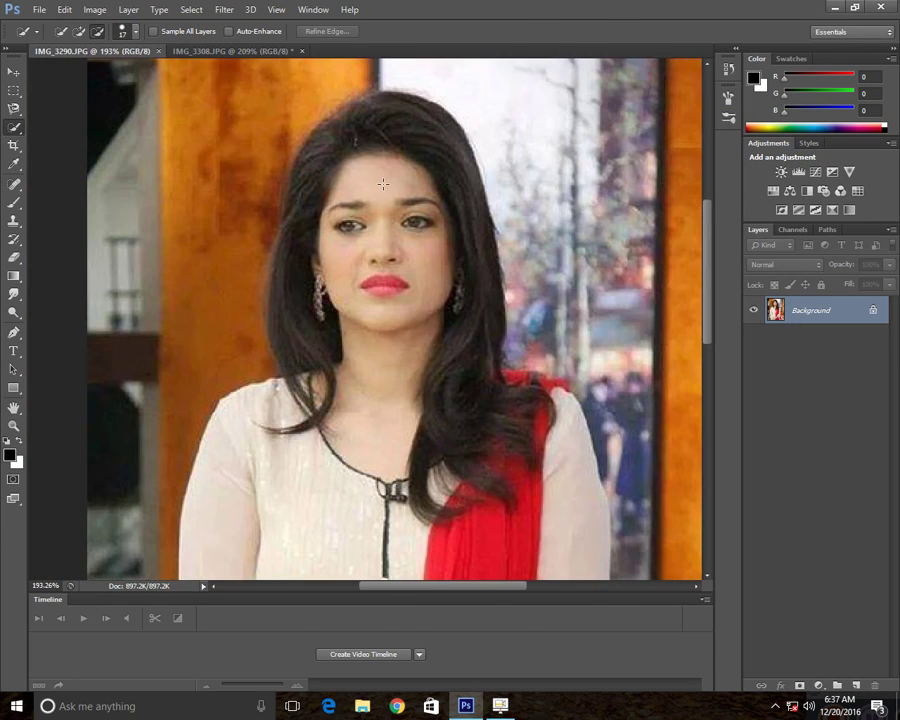
pyautogui.click(94, 9)
pyautogui.click(64, 9)
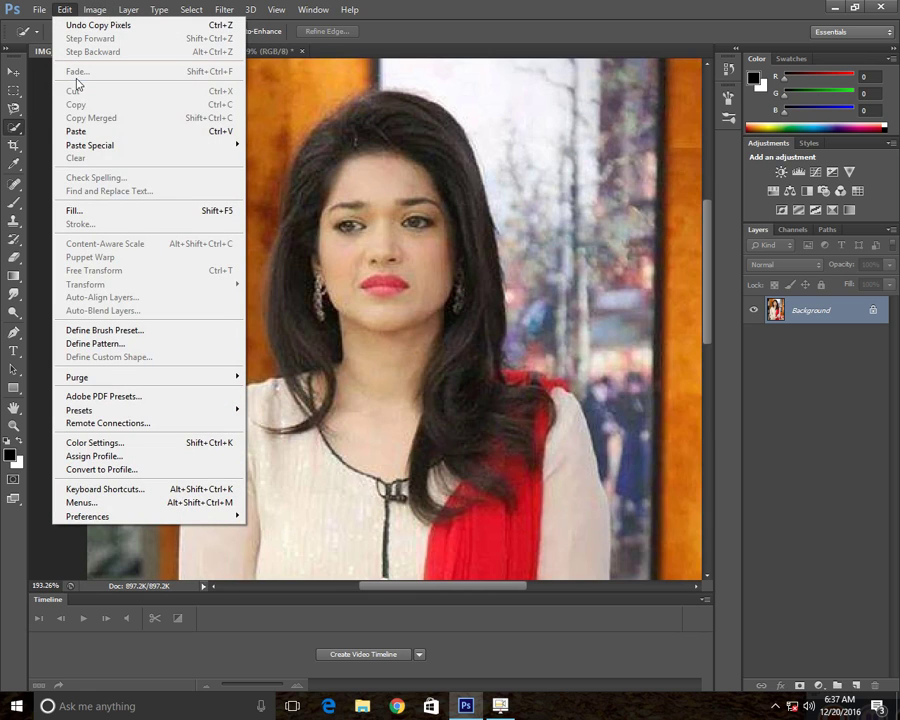
pyautogui.click(76, 131)
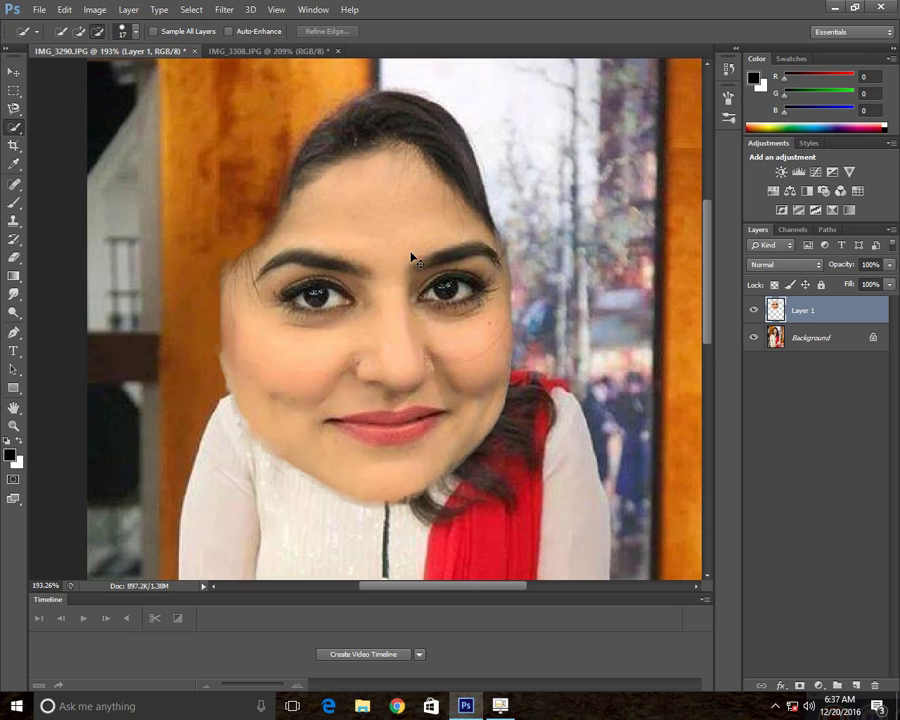
# Free-transform the pasted face: mirror it horizontally, scale it to about 48%, and place it over the face in the photo
pyautogui.hotkey('ctrl', 't')
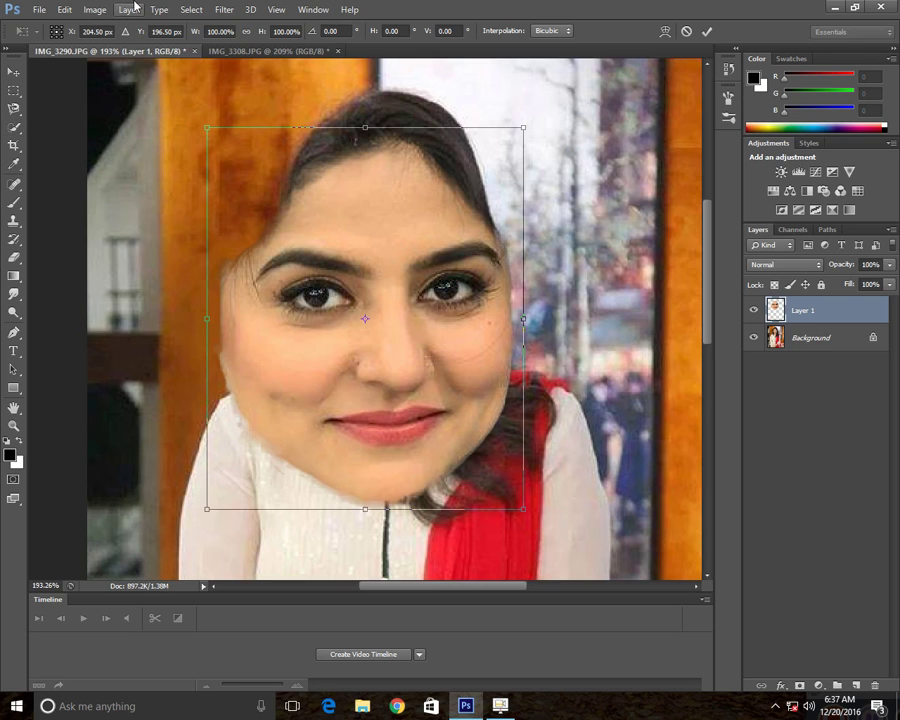
pyautogui.click(92, 9)
pyautogui.moveTo(62, 9)
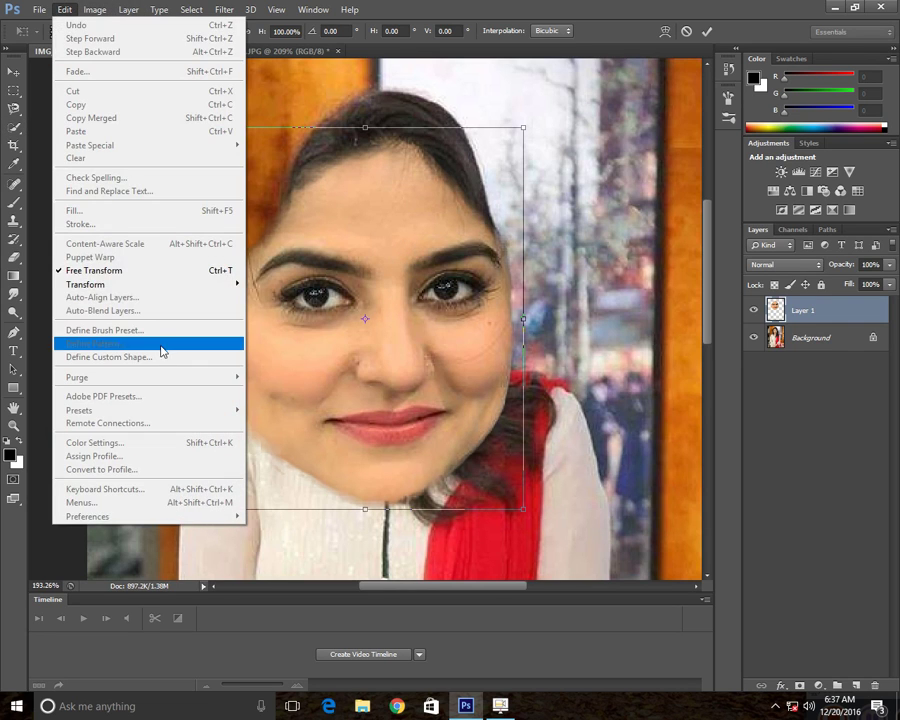
pyautogui.click(871, 490)
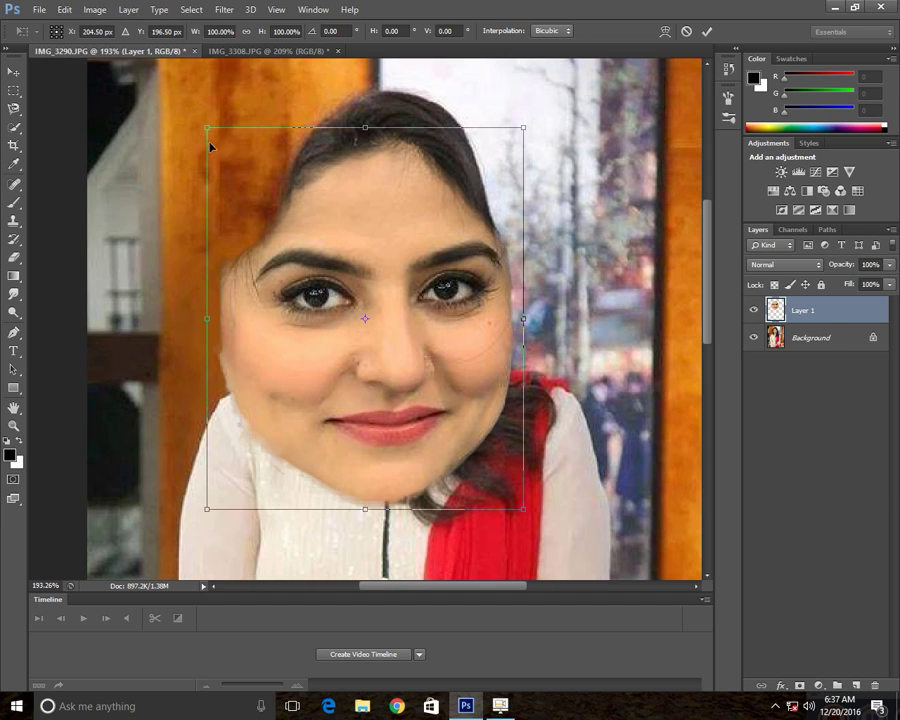
pyautogui.moveTo(207, 129); pyautogui.dragTo(421, 391)
pyautogui.moveTo(464, 420); pyautogui.dragTo(396, 244)
pyautogui.moveTo(339, 203); pyautogui.dragTo(593, 132)
pyautogui.moveTo(545, 267); pyautogui.dragTo(411, 284)
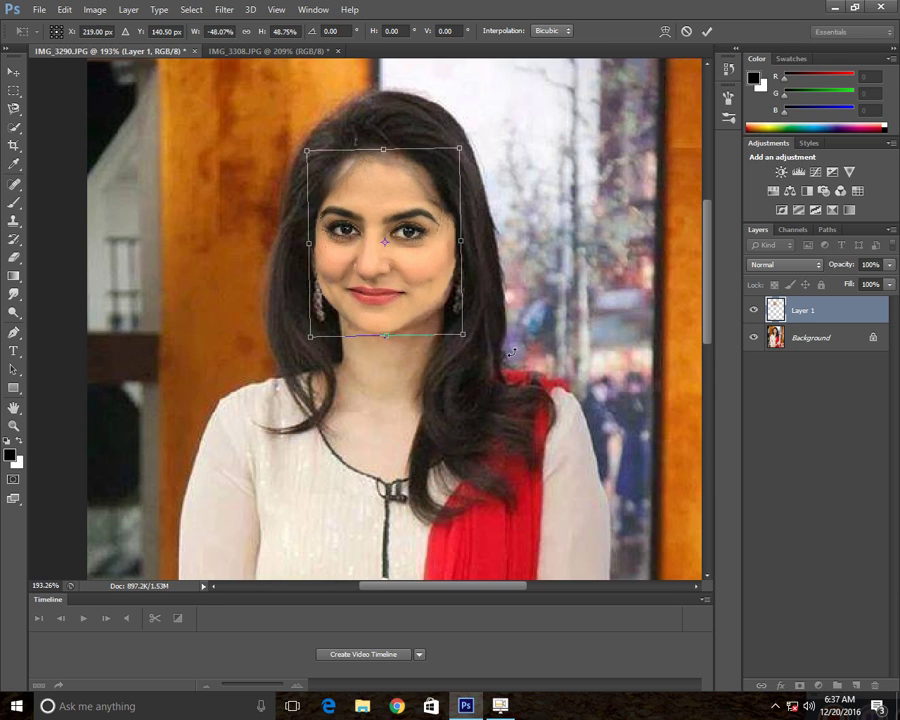
# Rotate the pasted face to -4.53° and scale it to about 46.4% wide by 48.6% high over the face in the photo
pyautogui.moveTo(510, 352); pyautogui.dragTo(540, 324)
pyautogui.moveTo(469, 327); pyautogui.dragTo(466, 333)
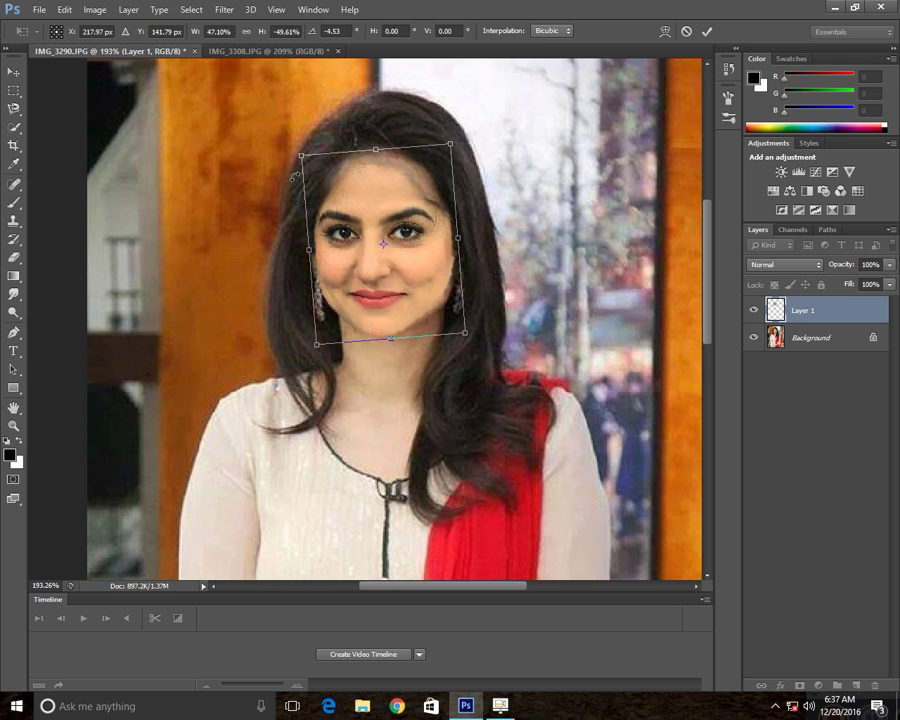
pyautogui.moveTo(299, 155); pyautogui.dragTo(302, 153)
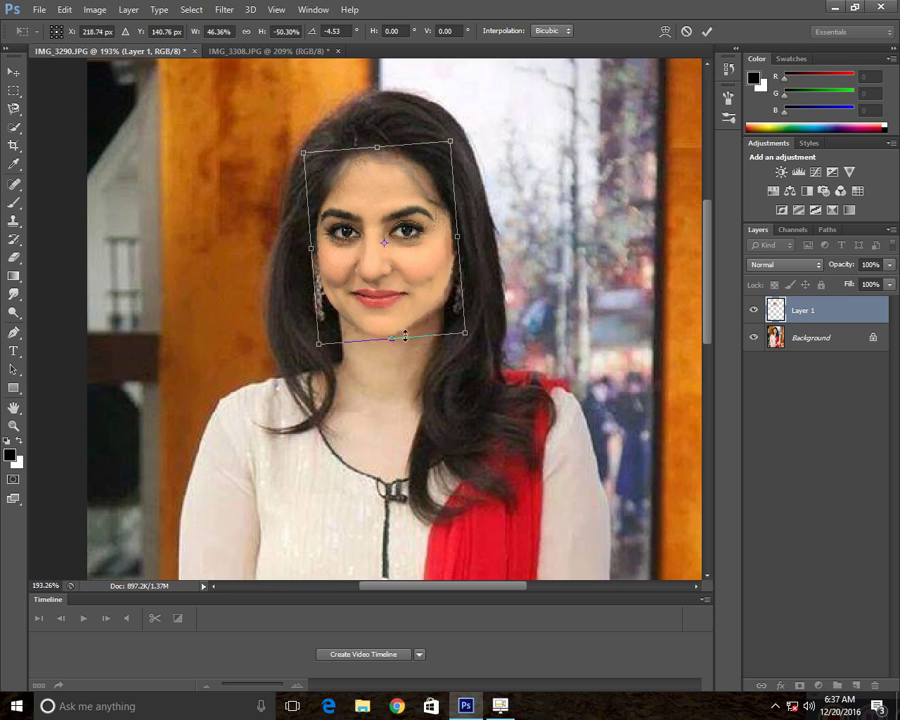
pyautogui.moveTo(396, 339); pyautogui.dragTo(395, 333)
# Fine-tune the face's fit to about 44.7% wide by 49.6% high and apply the transform
pyautogui.scroll(3, 386, 306)
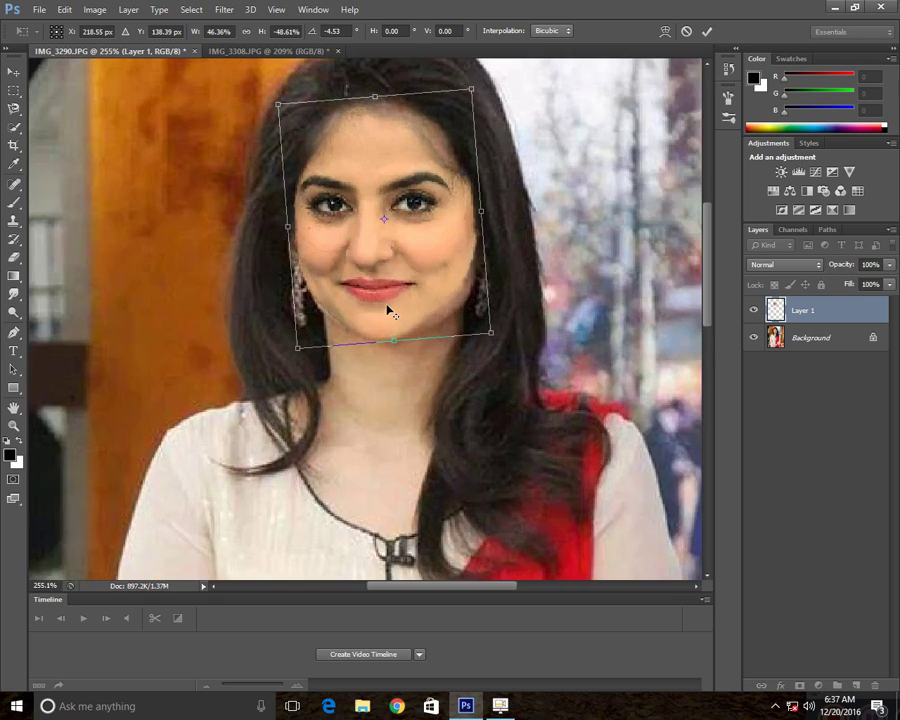
pyautogui.scroll(-9, 386, 306)
pyautogui.scroll(1, 341, 184)
pyautogui.scroll(9, 343, 186)
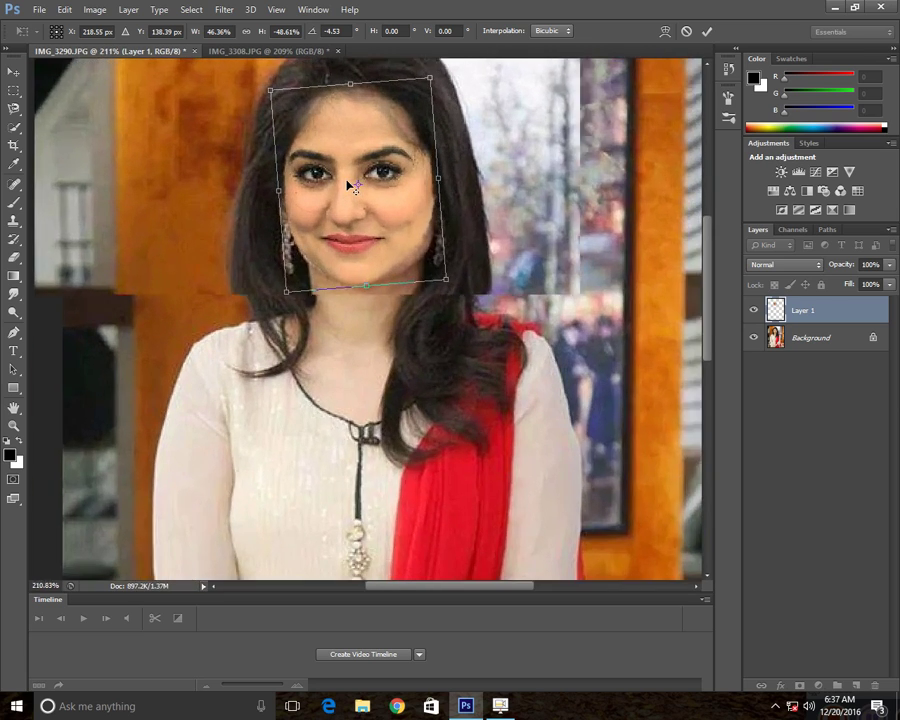
pyautogui.hotkey('alt', 'space')
pyautogui.moveTo(424, 183); pyautogui.dragTo(433, 298)
pyautogui.moveTo(380, 347); pyautogui.dragTo(381, 346)
pyautogui.moveTo(541, 221); pyautogui.dragTo(500, 170)
pyautogui.moveTo(492, 124)
pyautogui.mouseDown()
pyautogui.moveTo(492, 138)
pyautogui.moveTo(488, 117)
pyautogui.moveTo(484, 126)
pyautogui.mouseUp()
pyautogui.moveTo(418, 406); pyautogui.dragTo(410, 406)
pyautogui.scroll(-2, 397, 364)
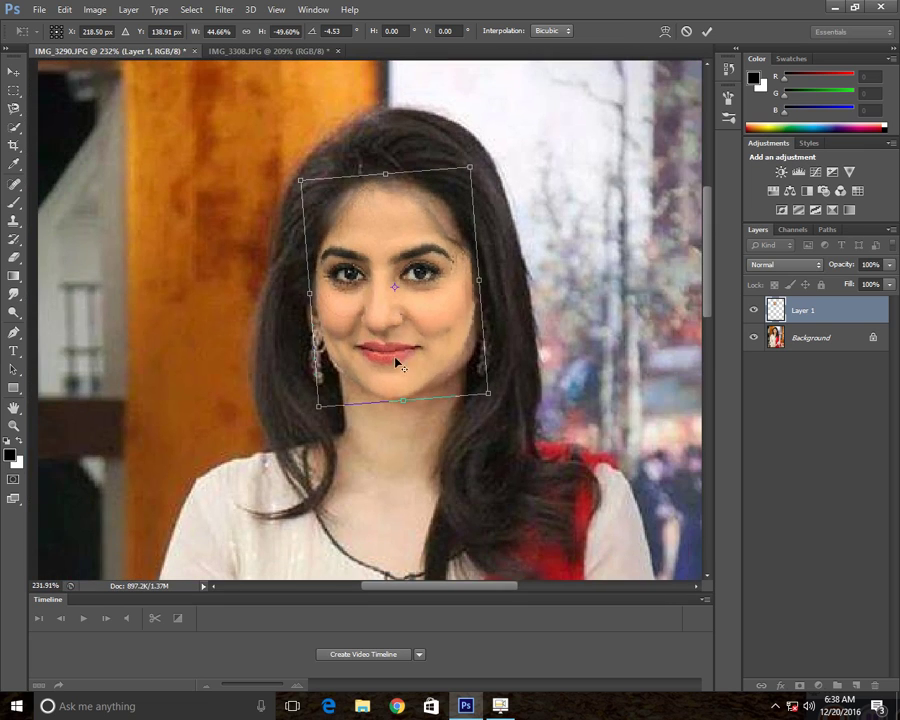
pyautogui.press('Return')
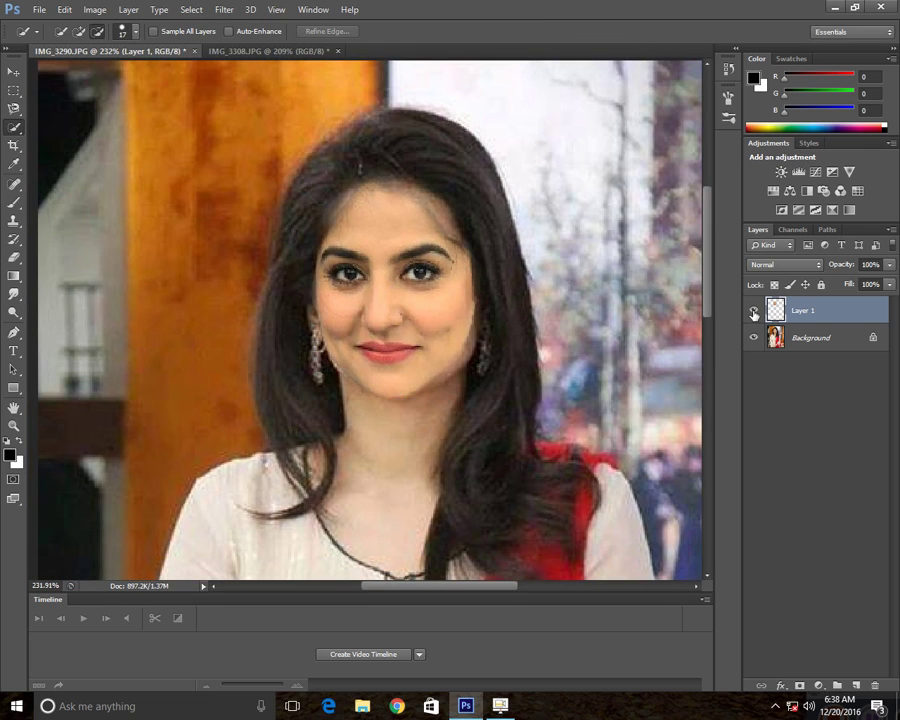
# Compare the photo with Layer 1 hidden and shown, and free-transform the face to turn it slightly counter-clockwise
pyautogui.click(754, 313)
pyautogui.click(754, 313)
pyautogui.click(754, 313)
pyautogui.click(754, 313)
pyautogui.hotkey('ctrl', 't')
pyautogui.moveTo(505, 428); pyautogui.dragTo(512, 426)
pyautogui.press('Return')
pyautogui.press('w')
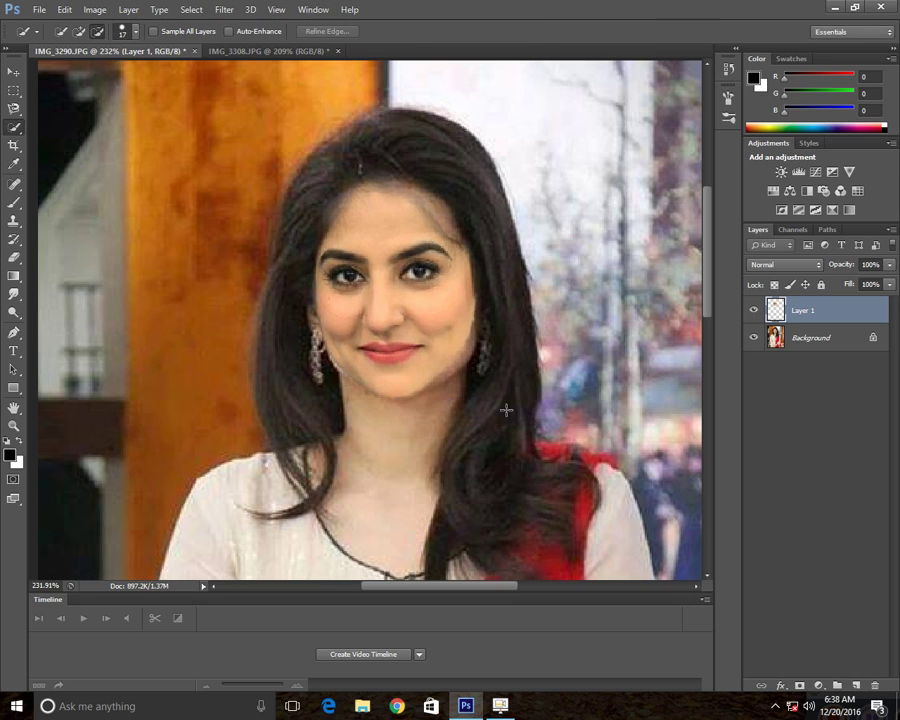
# Brighten the face layer with Curves by placing an RGB point at input 114, output 137
pyautogui.scroll(4, 406, 231)
pyautogui.scroll(-4, 406, 231)
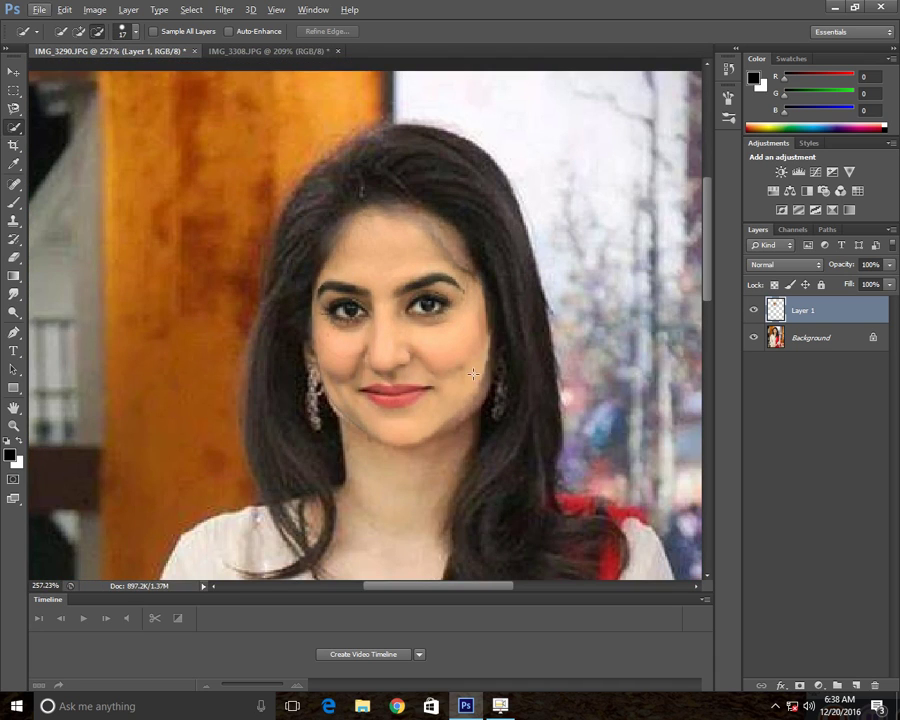
pyautogui.click(95, 9)
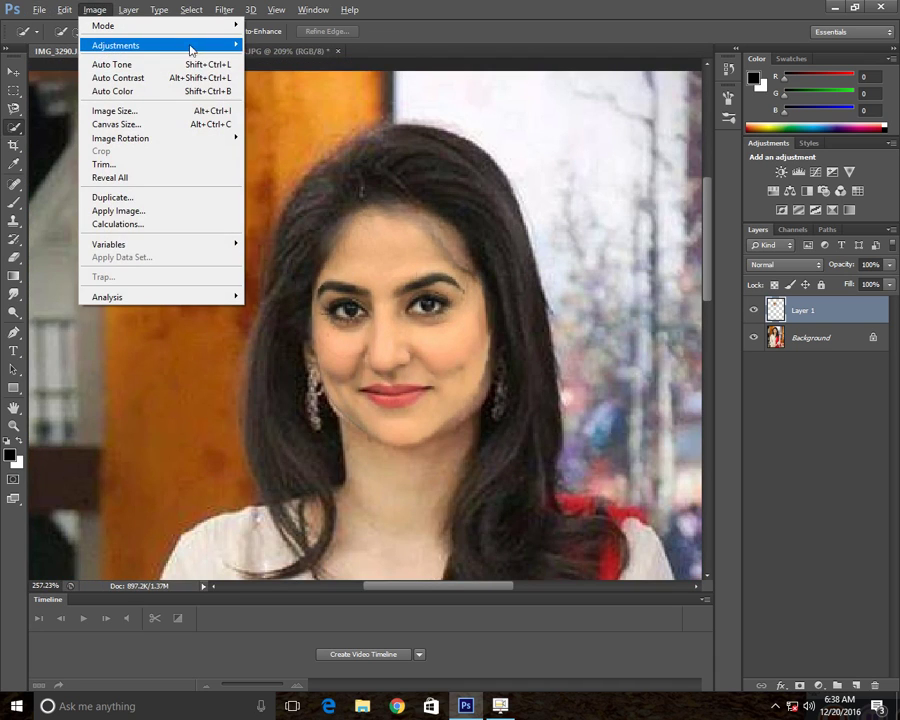
pyautogui.moveTo(191, 46)
pyautogui.click(266, 71)
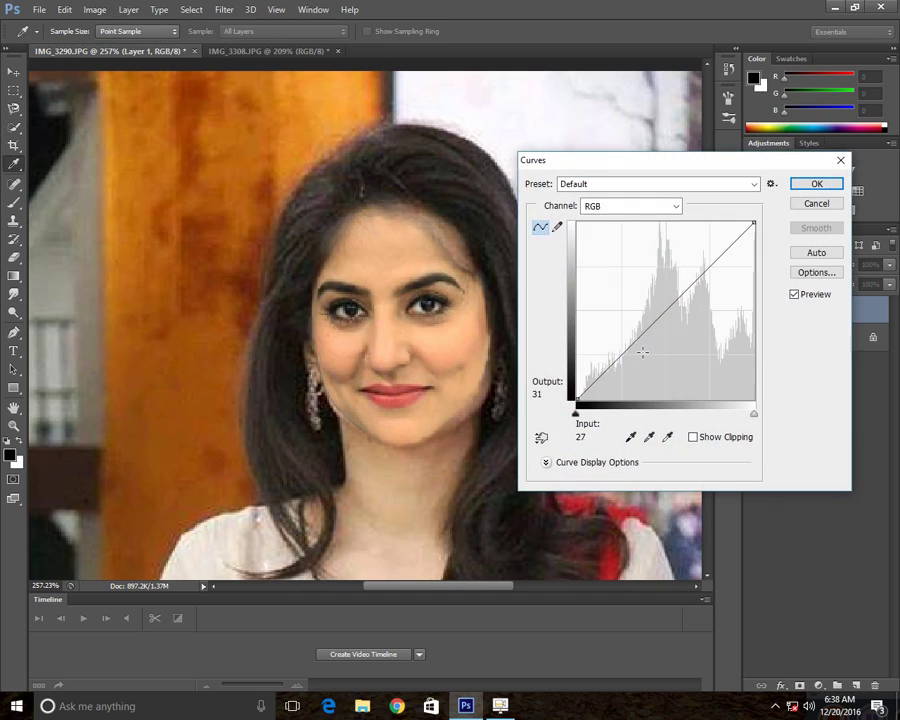
pyautogui.moveTo(659, 302); pyautogui.dragTo(659, 307)
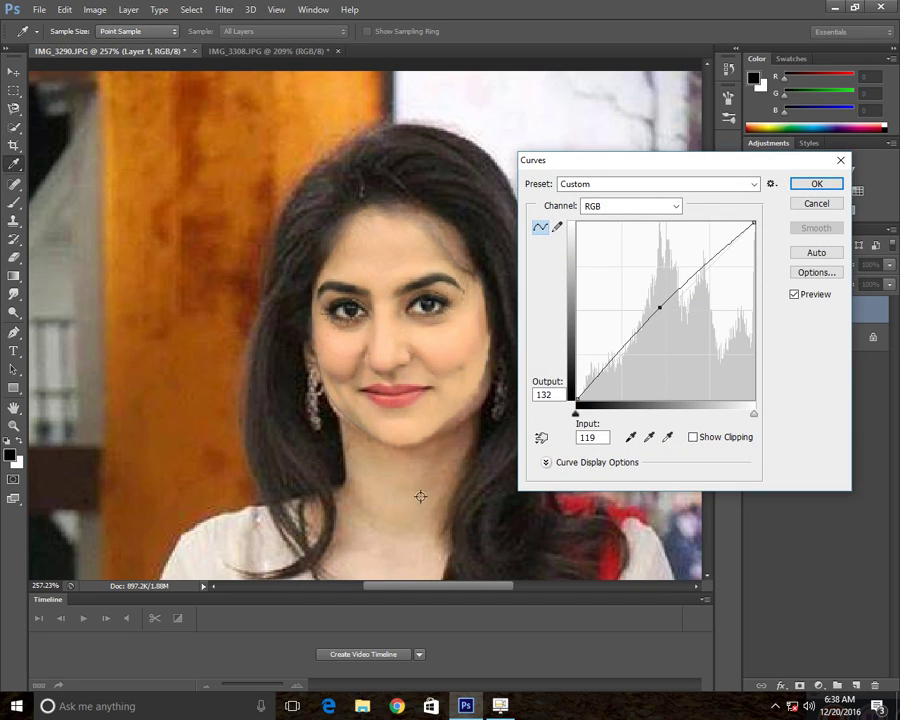
pyautogui.moveTo(659, 308)
pyautogui.mouseDown()
pyautogui.moveTo(651, 301)
pyautogui.moveTo(639, 311)
pyautogui.moveTo(671, 288)
pyautogui.moveTo(652, 304)
pyautogui.mouseUp()
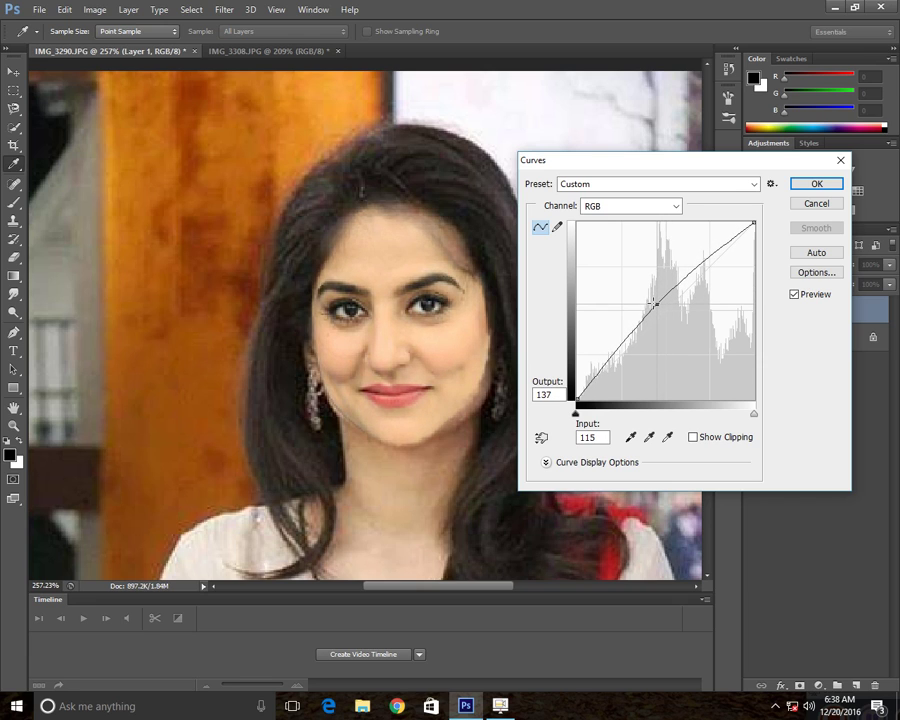
pyautogui.click(816, 184)
pyautogui.press('w')
# Free-transform the face layer: rotate it 2.38° clockwise, stretch it slightly toward the hair beside the forehead, and apply
pyautogui.scroll(-4, 527, 254)
pyautogui.scroll(5, 340, 150)
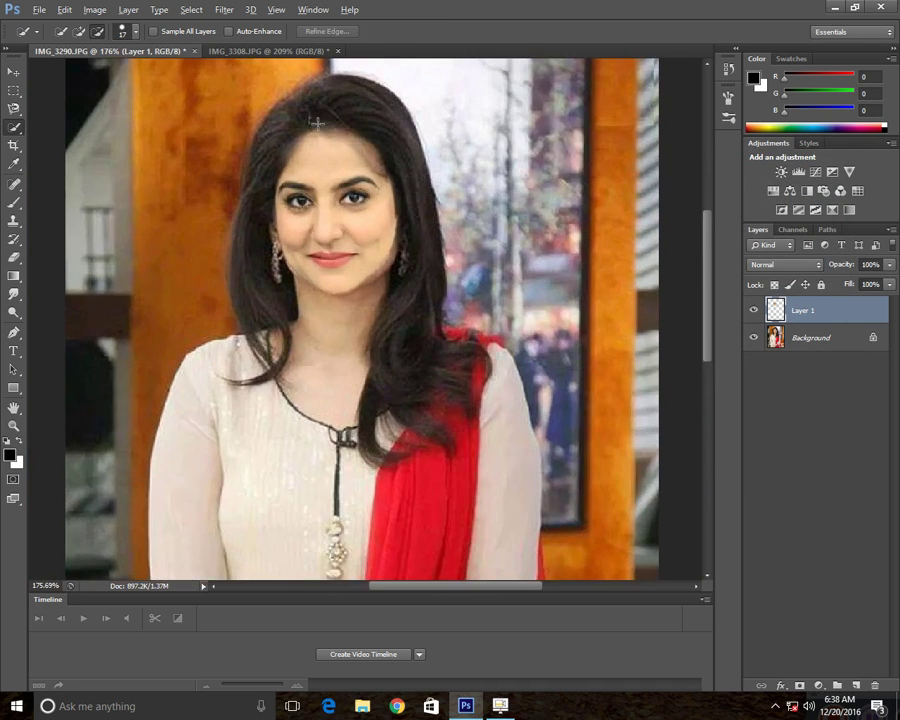
pyautogui.hotkey('ctrl', 't')
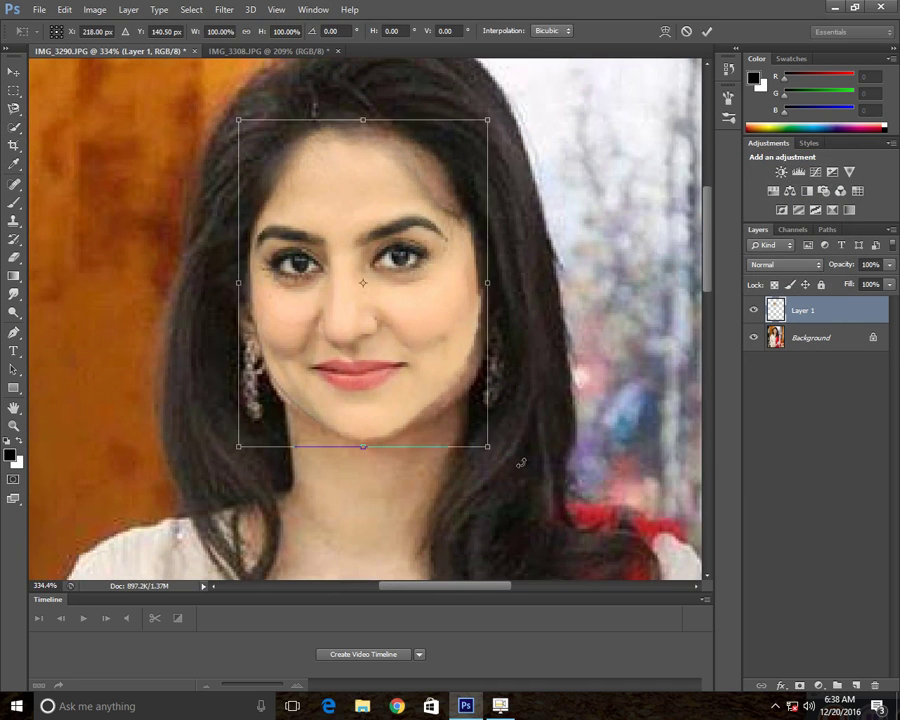
pyautogui.moveTo(518, 458)
pyautogui.mouseDown()
pyautogui.moveTo(528, 464)
pyautogui.moveTo(507, 469)
pyautogui.mouseUp()
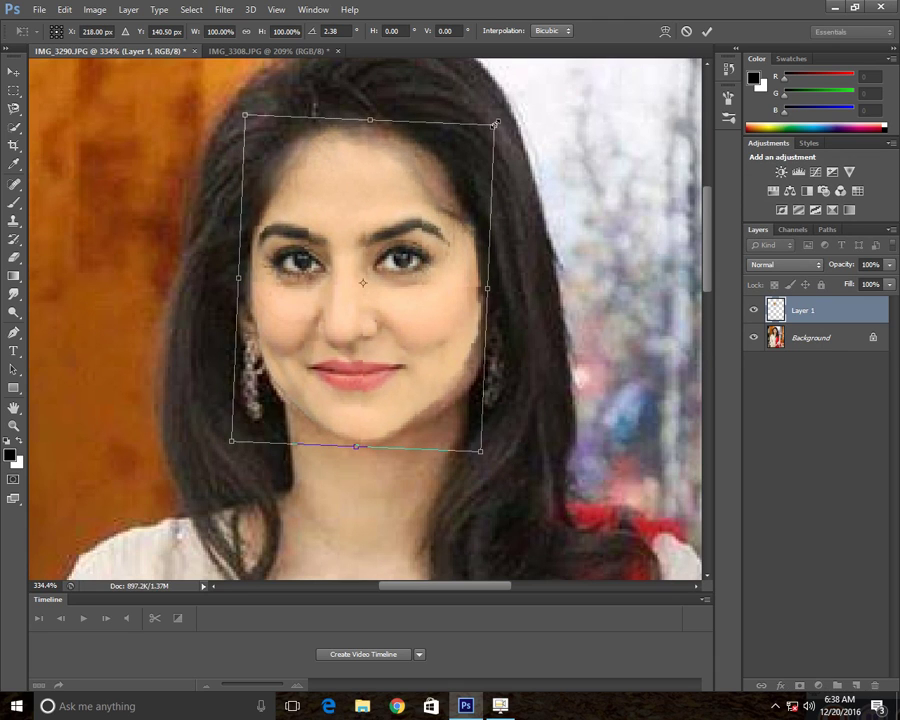
pyautogui.moveTo(495, 123); pyautogui.dragTo(499, 127)
pyautogui.press('Return')
pyautogui.press('w')
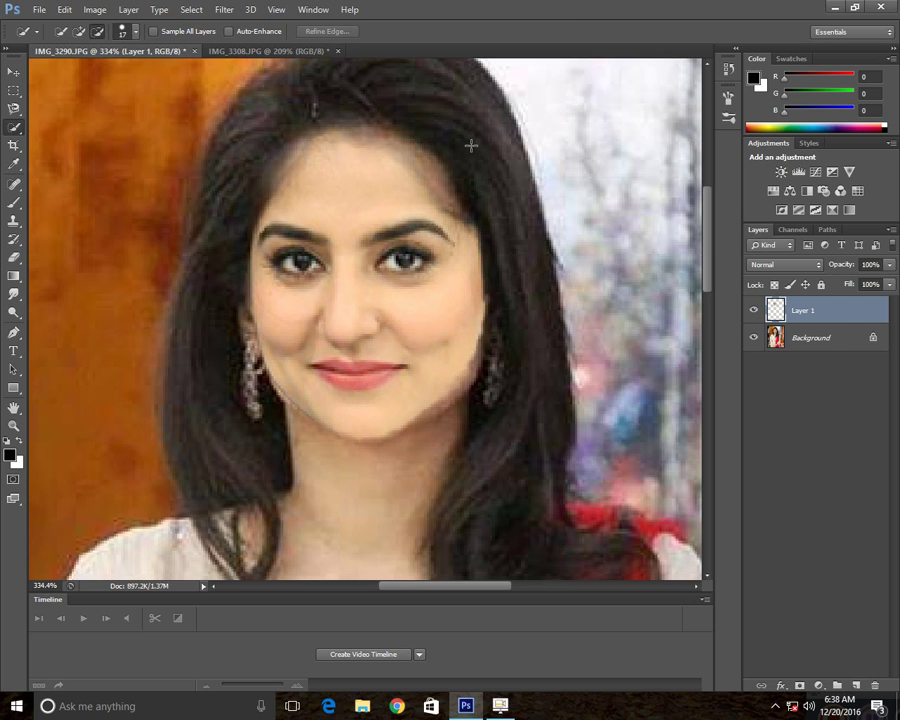
# Set up the Eraser with a soft 13 px brush at 0% hardness
pyautogui.scroll(2, 463, 149)
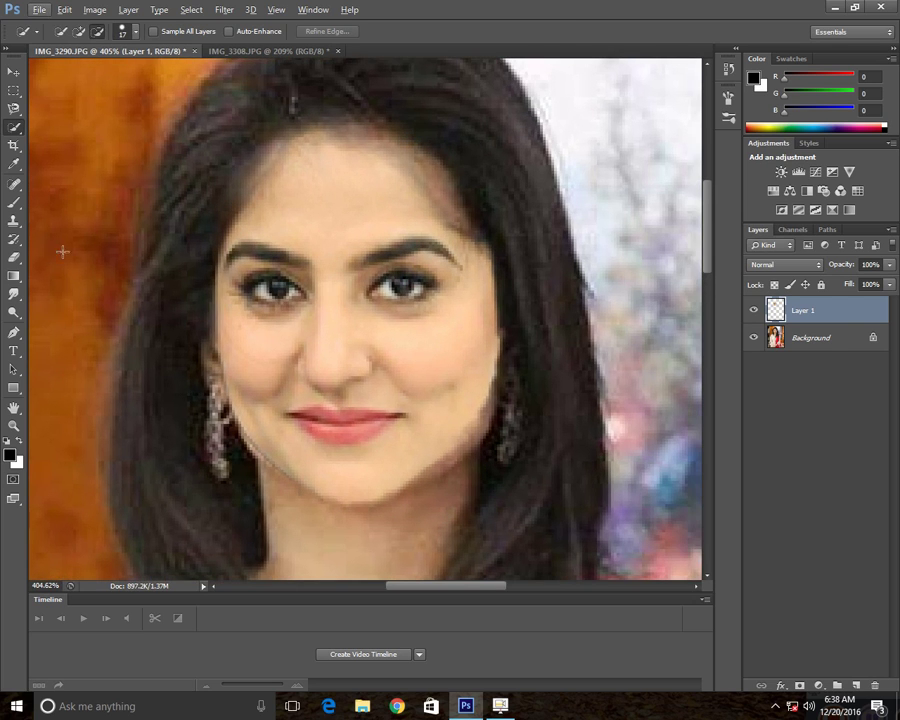
pyautogui.press('e')
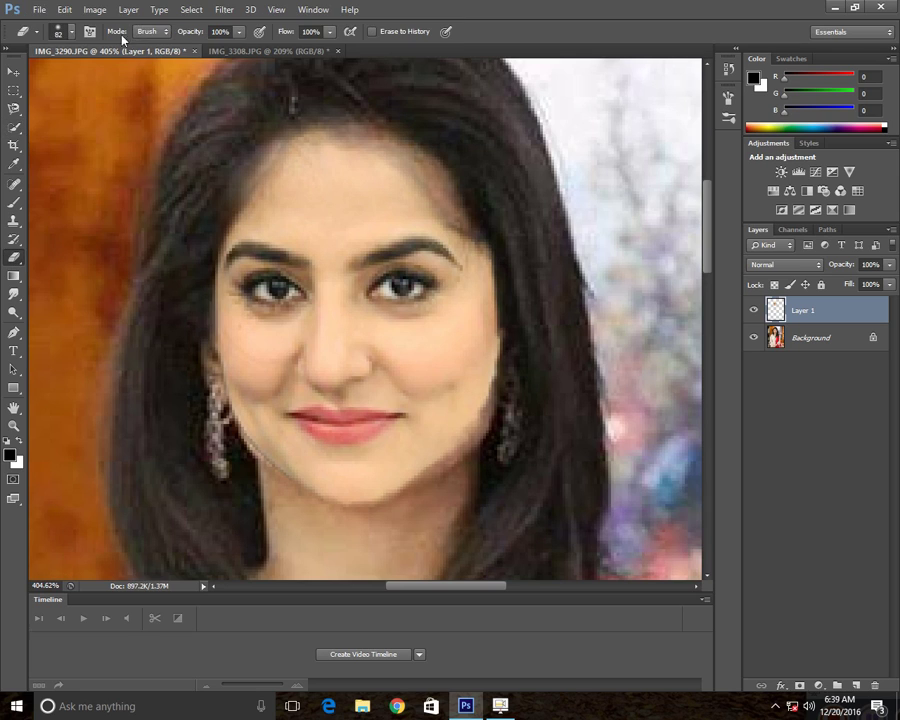
pyautogui.click(70, 33)
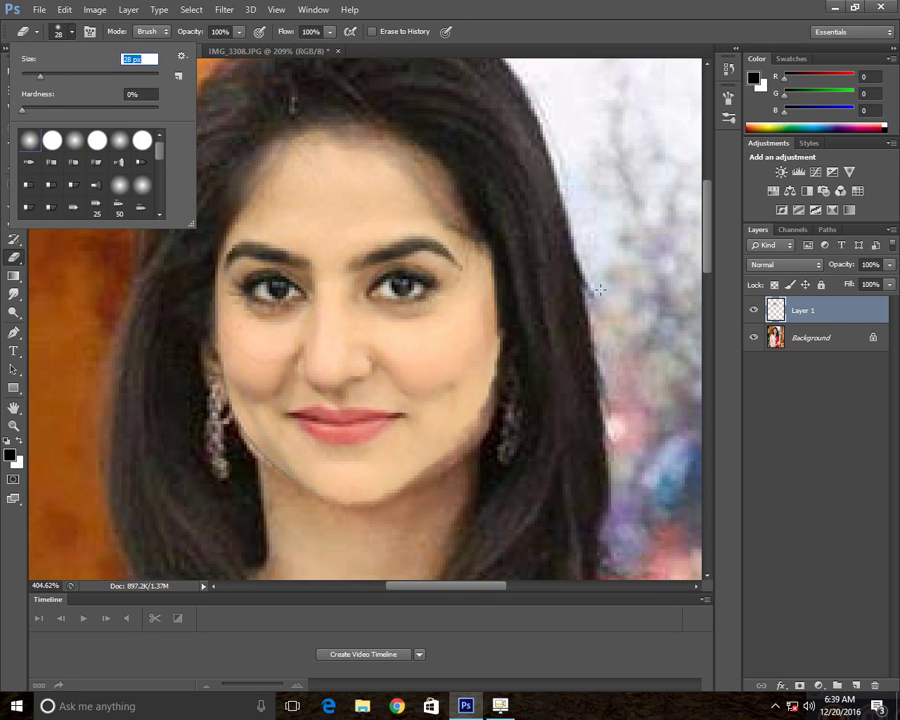
pyautogui.click(843, 320)
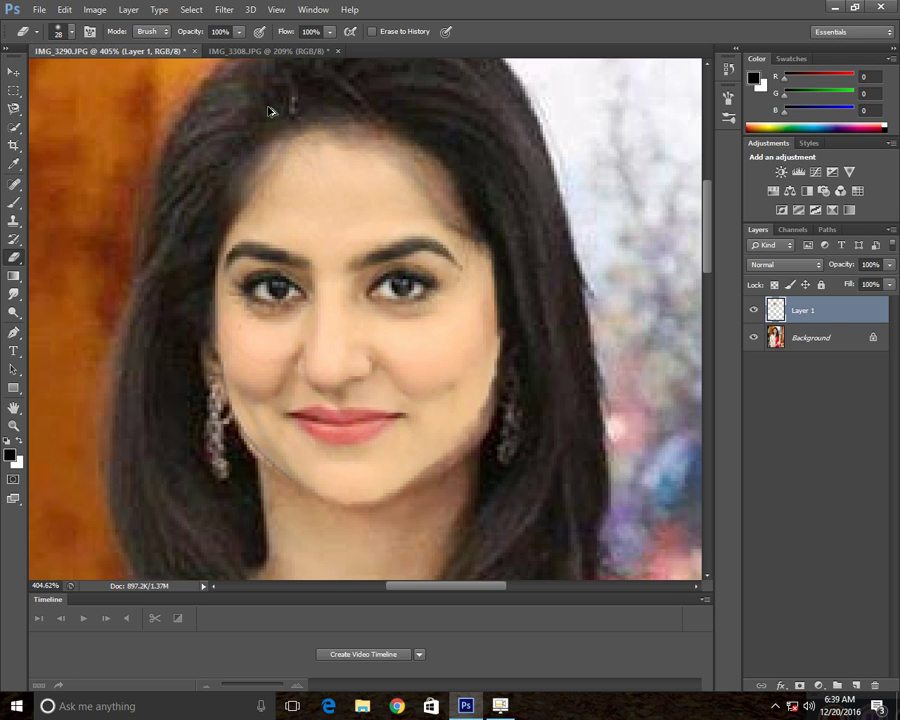
pyautogui.click(72, 33)
pyautogui.moveTo(37, 77); pyautogui.dragTo(31, 77)
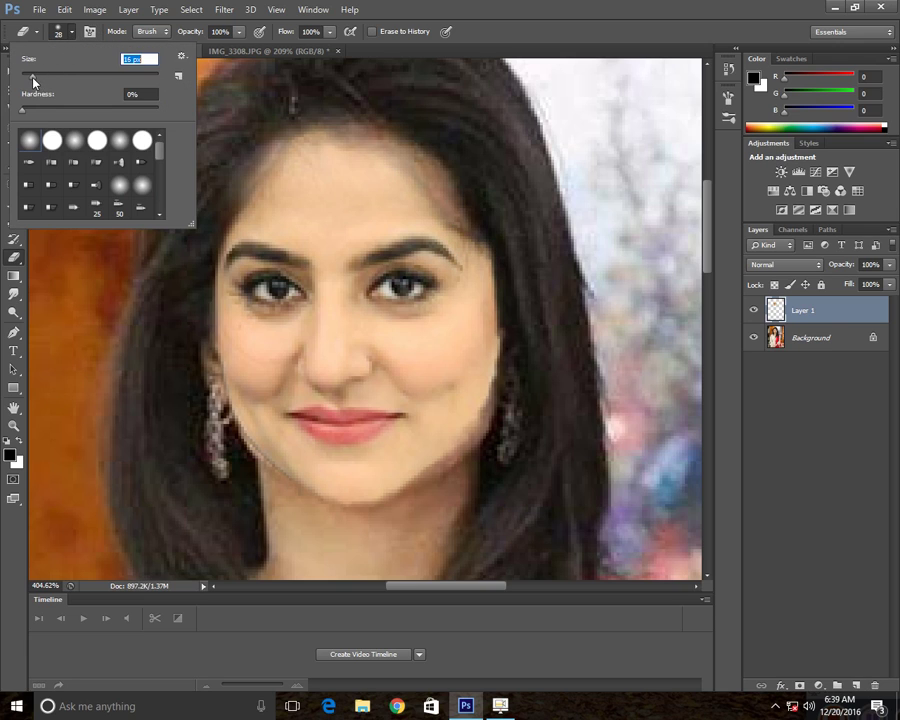
pyautogui.press('Return')
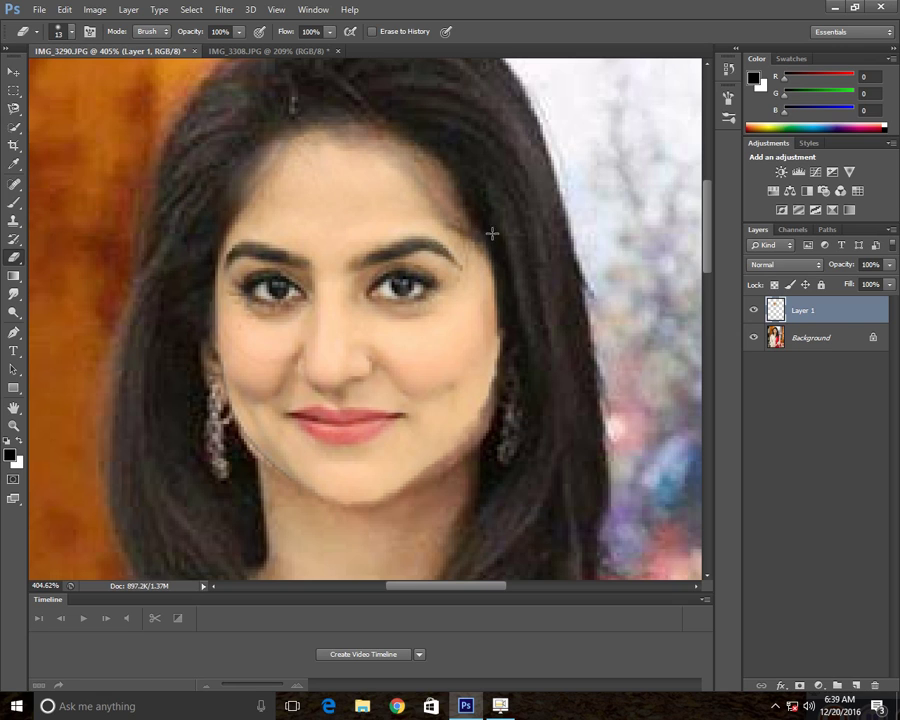
# Hide and show Layer 1 repeatedly to compare the pasted face with the original, and examine its edges and skin tone
pyautogui.click(753, 311)
pyautogui.click(753, 311)
pyautogui.click(753, 311)
pyautogui.click(753, 311)
pyautogui.click(753, 311)
pyautogui.click(753, 311)
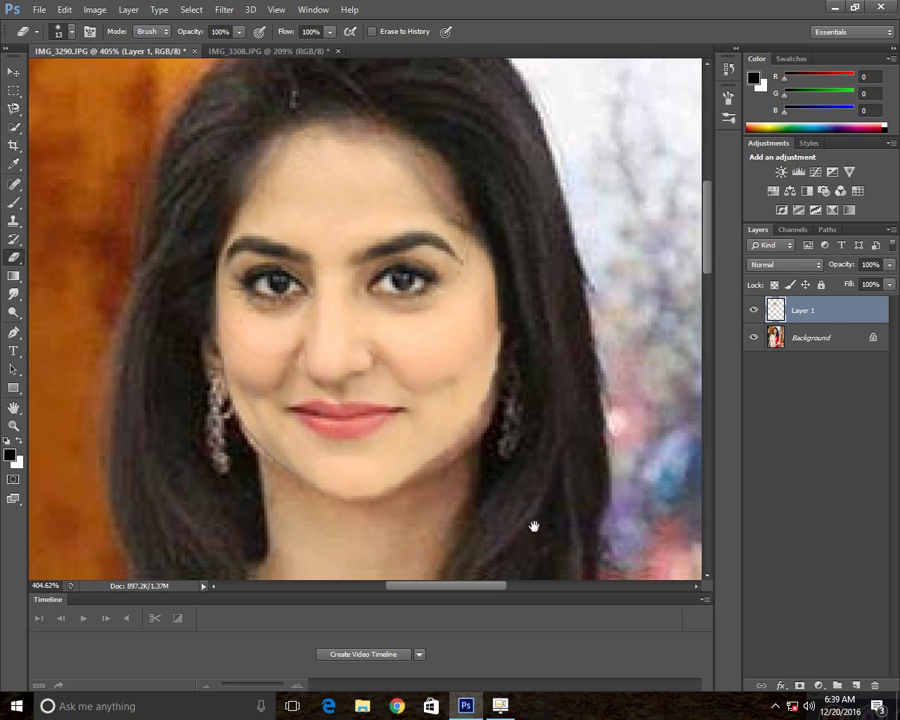
pyautogui.scroll(-3, 420, 420)
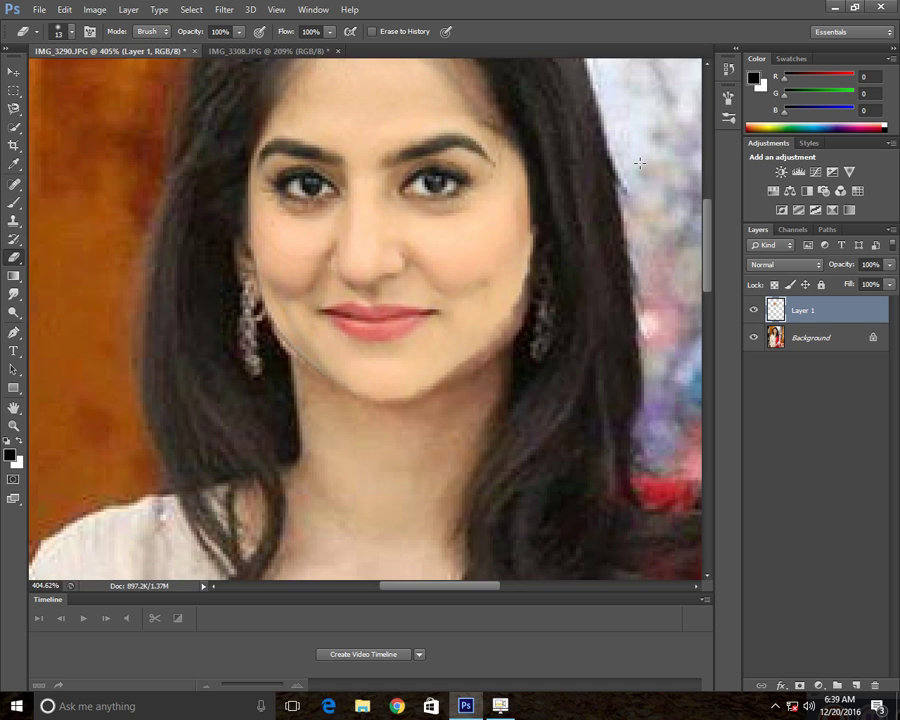
pyautogui.scroll(4, 404, 157)
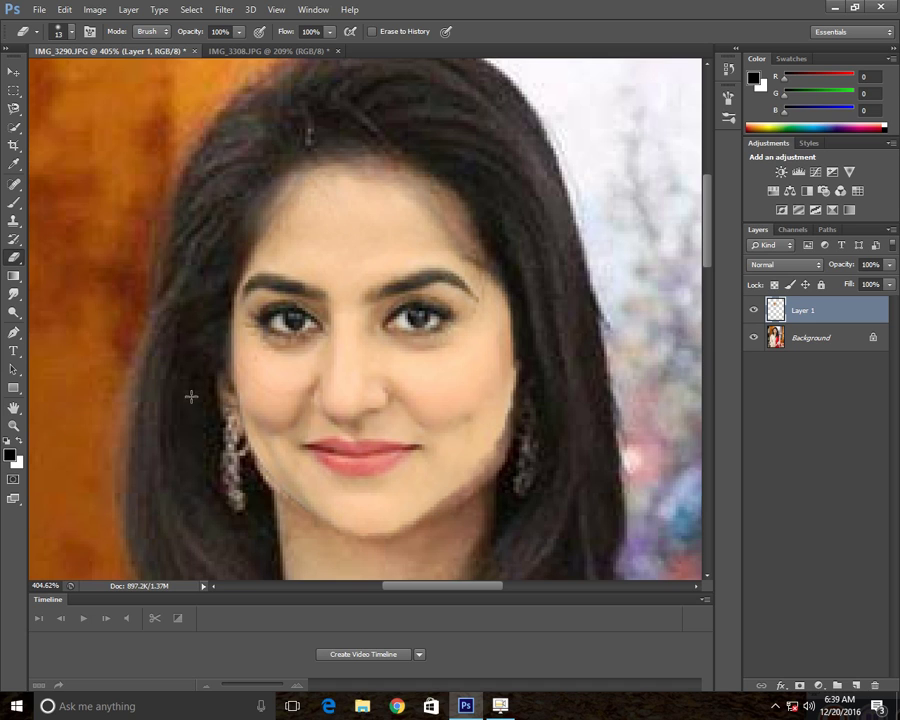
# Adjust the face layer's Color Balance midtones to +22 on Cyan-Red and +12 on Yellow-Blue
pyautogui.click(95, 10)
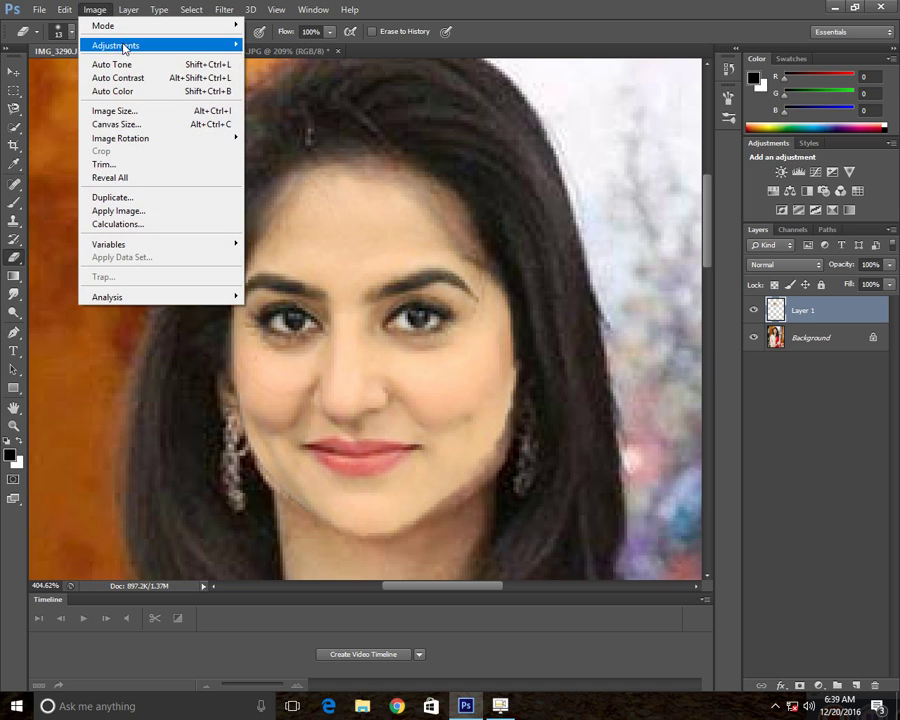
pyautogui.moveTo(142, 46)
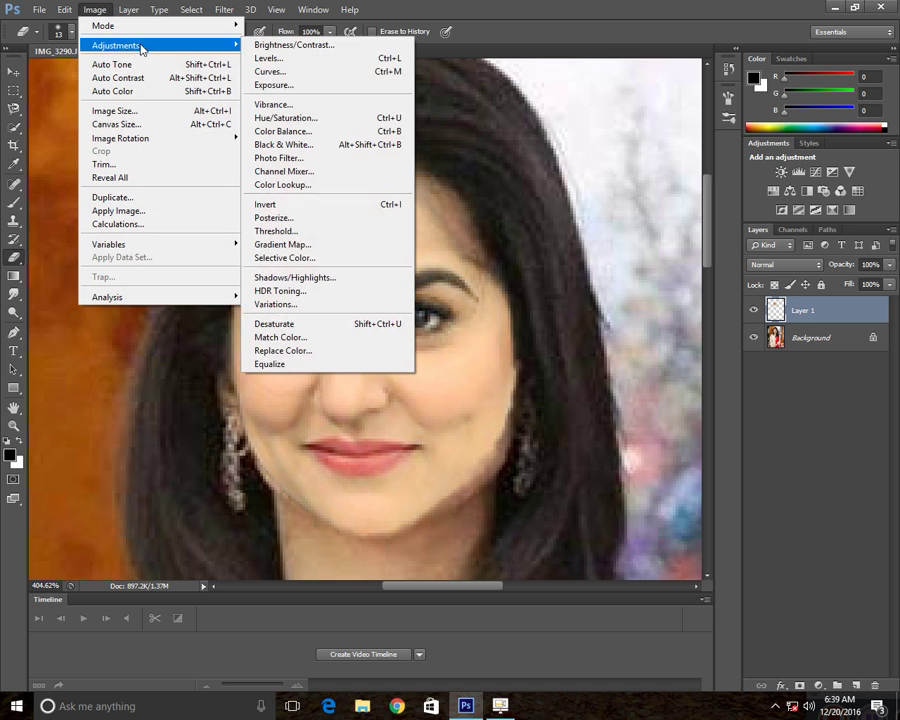
pyautogui.click(300, 132)
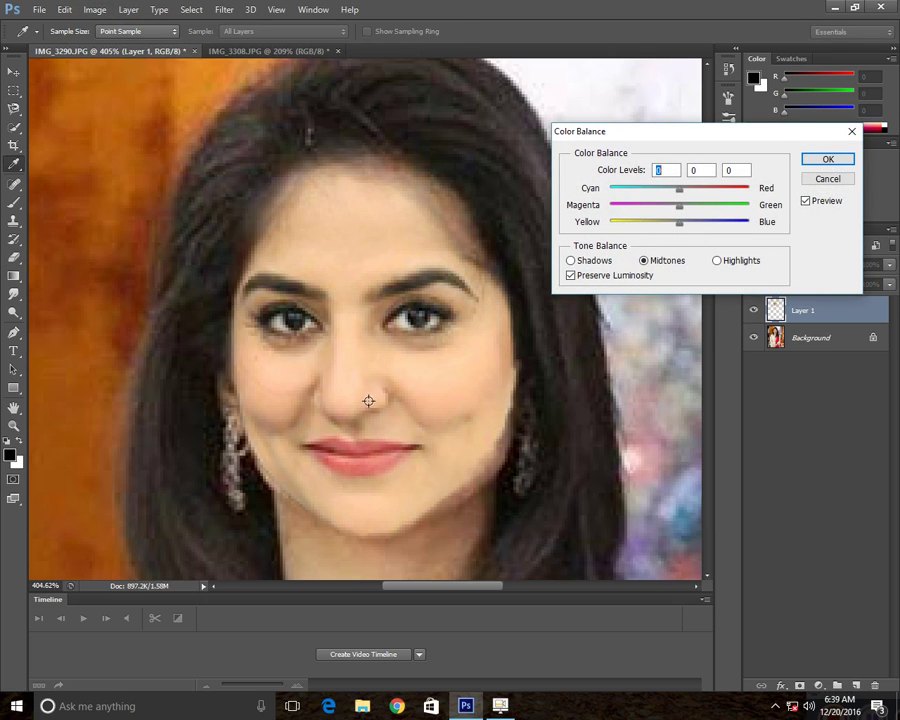
pyautogui.scroll(-3, 410, 424)
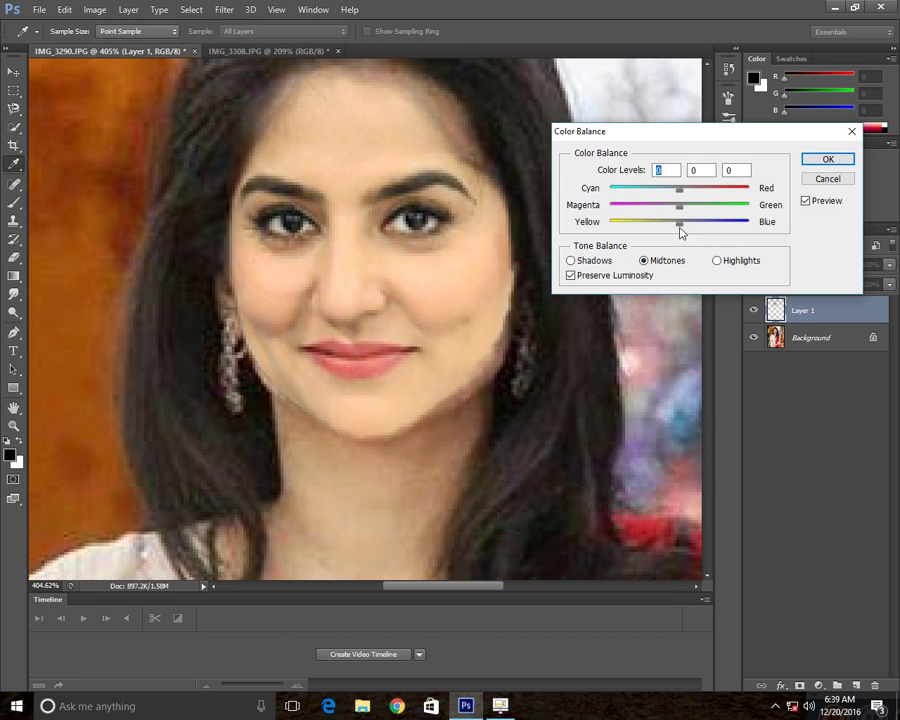
pyautogui.moveTo(681, 224); pyautogui.dragTo(697, 203)
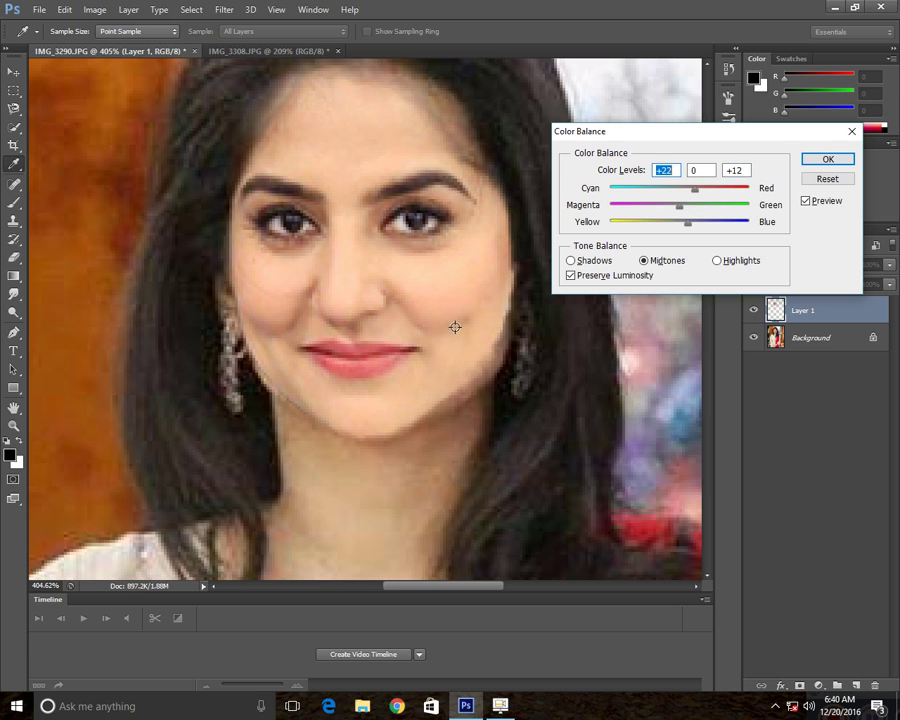
pyautogui.moveTo(380, 402); pyautogui.dragTo(384, 361)
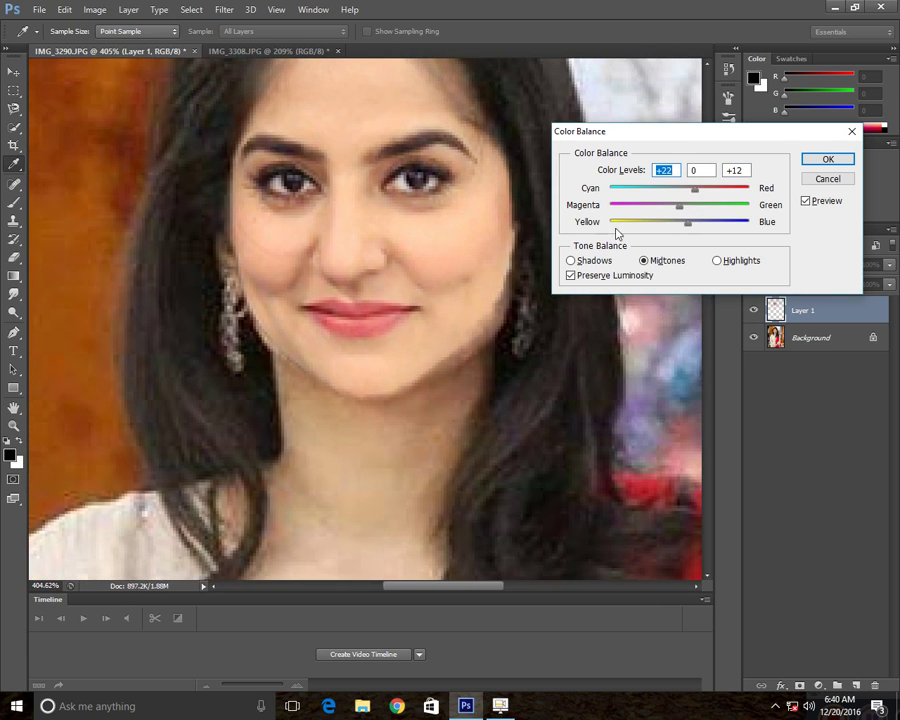
# Readjust the midtones to about +13 on Cyan-Red and +15 on Yellow-Blue, and apply the Color Balance to the face
pyautogui.moveTo(688, 228); pyautogui.dragTo(689, 192)
pyautogui.moveTo(418, 242); pyautogui.dragTo(450, 209)
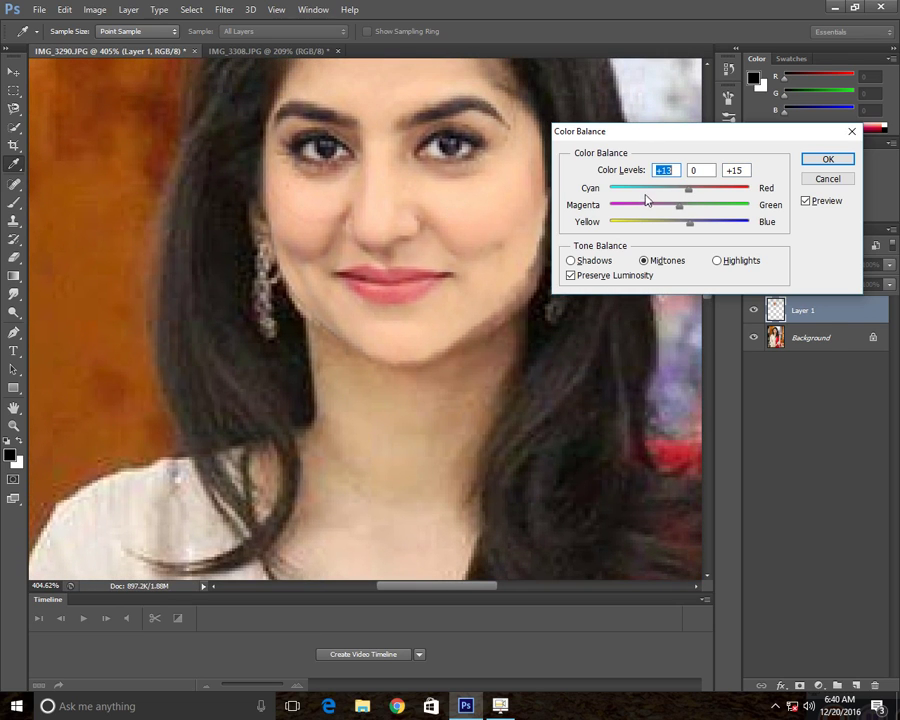
pyautogui.moveTo(689, 192); pyautogui.dragTo(688, 231)
pyautogui.click(826, 160)
pyautogui.press('e')
pyautogui.scroll(-3, 492, 117)
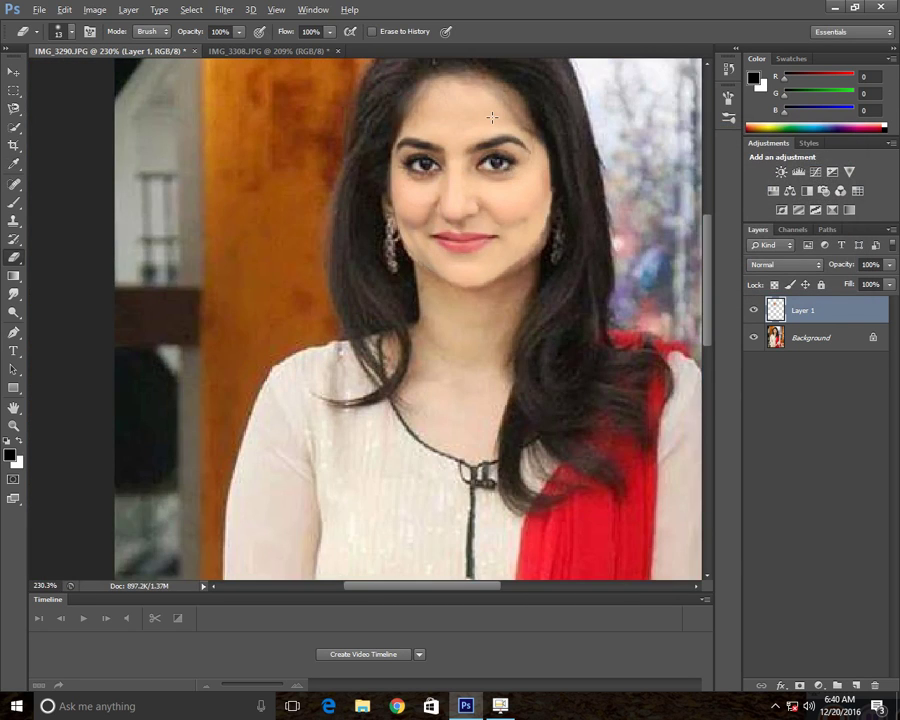
pyautogui.scroll(6, 492, 117)
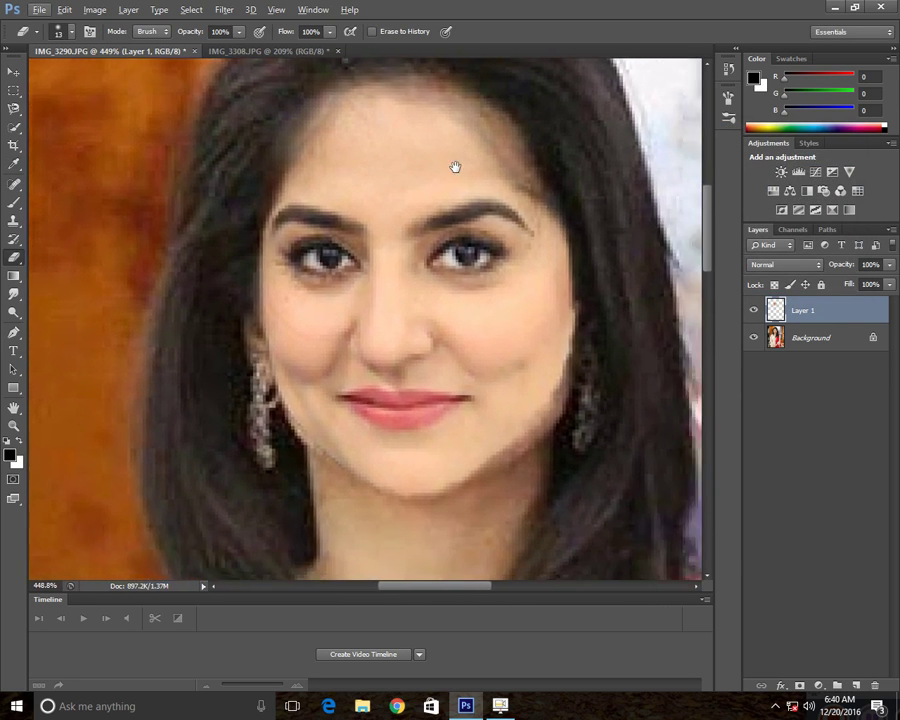
# Hide Layer 1 and show it again to compare the recoloured face with the original
pyautogui.moveTo(455, 166); pyautogui.dragTo(446, 126)
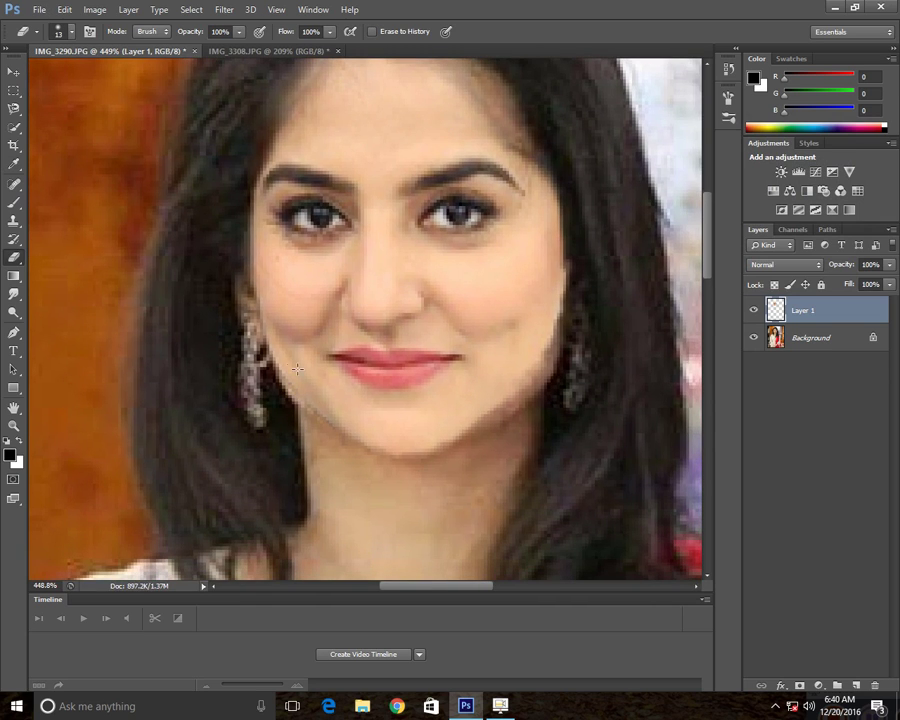
pyautogui.click(754, 312)
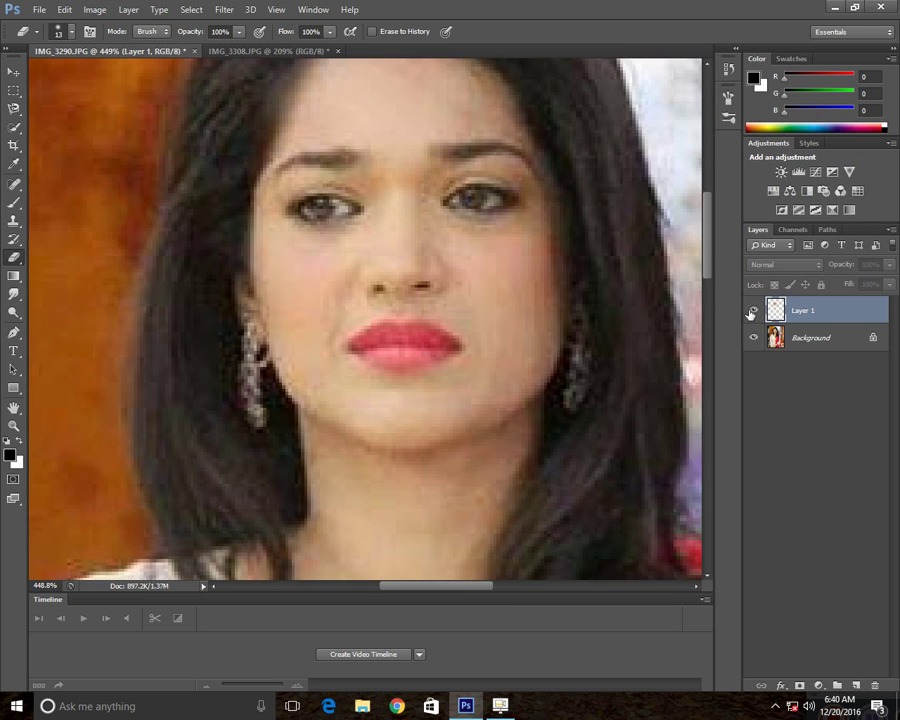
pyautogui.click(753, 312)
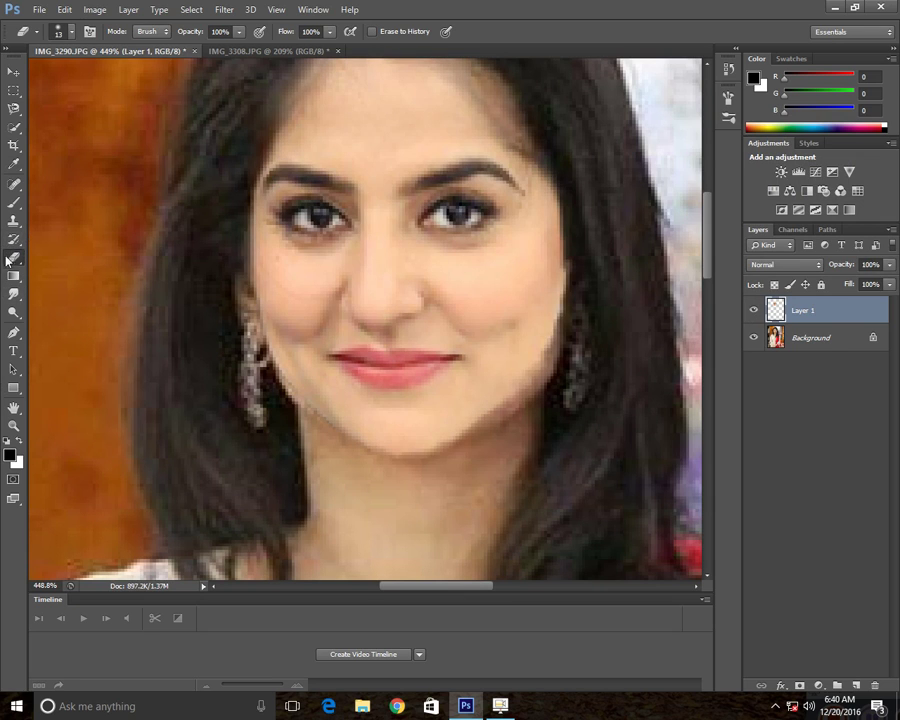
# Set up the Clone Stamp with a soft 13 px brush at 0% hardness on the Background layer
pyautogui.press('s')
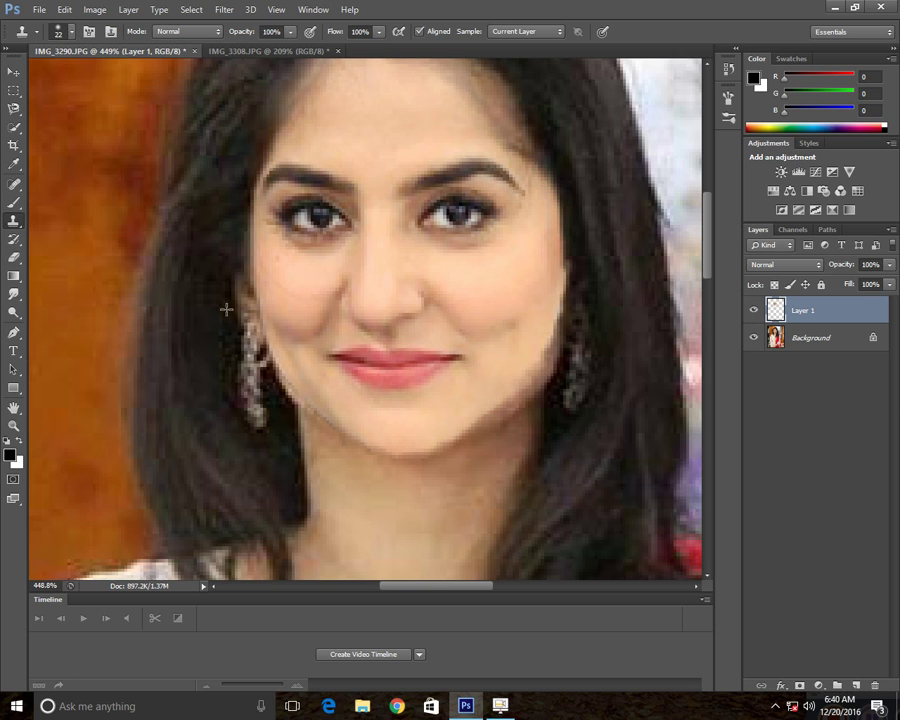
pyautogui.click(832, 338)
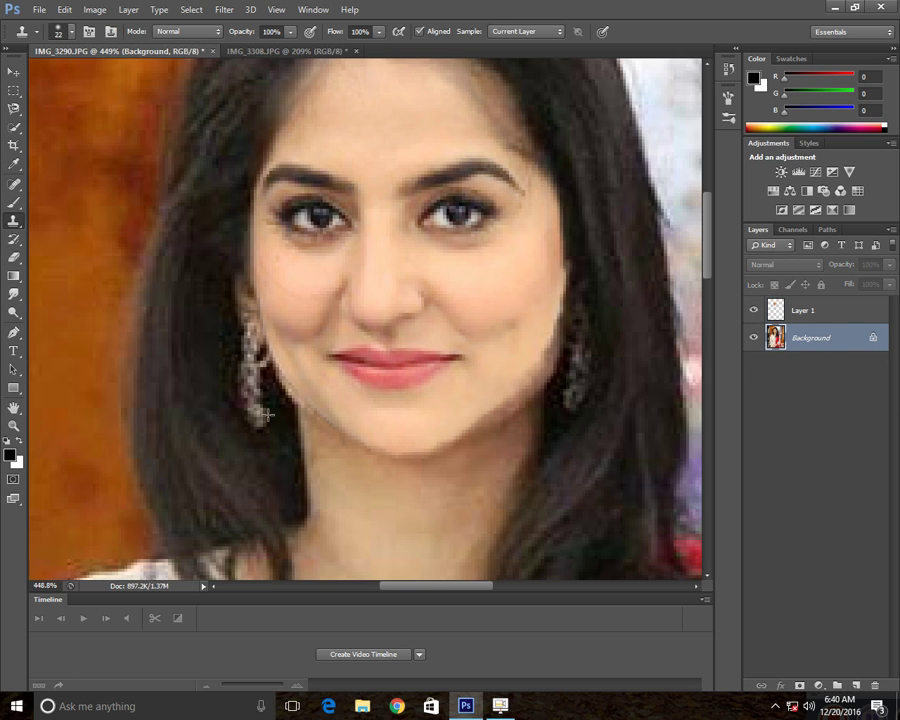
pyautogui.scroll(5, 280, 410)
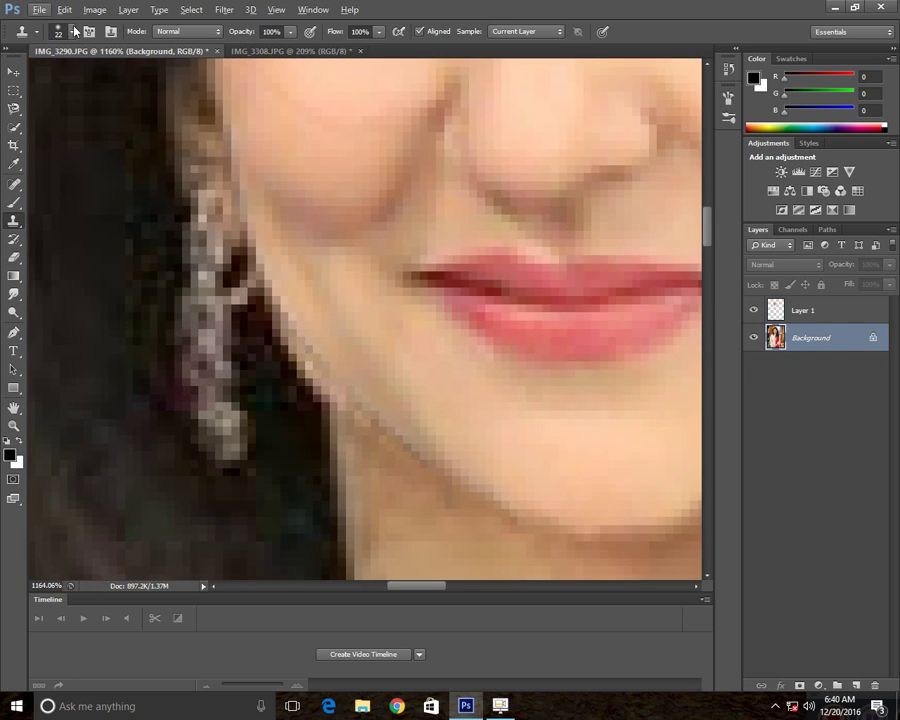
pyautogui.click(73, 31)
pyautogui.click(28, 78)
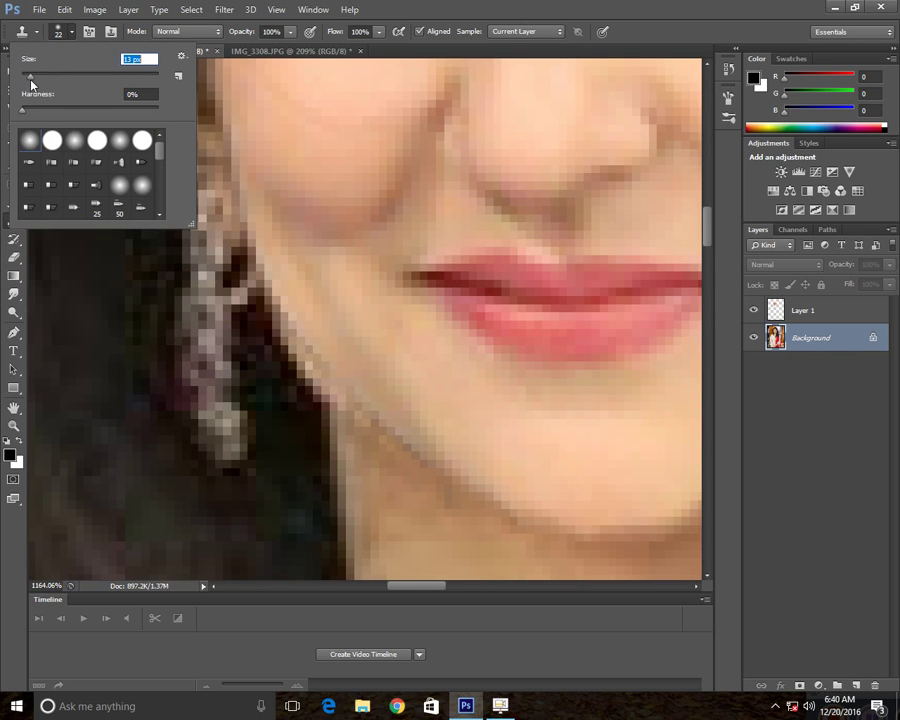
# Try to clone dark hair over the original jaw edge next to the brighter earring, and undo the strokes
pyautogui.keyDown('alt'); pyautogui.click(289, 422); pyautogui.keyUp('alt')
pyautogui.moveTo(311, 392); pyautogui.dragTo(284, 332)
pyautogui.hotkey('ctrl', 'alt', 'z')
pyautogui.hotkey('ctrl', 'alt', 'z')
pyautogui.scroll(-4, 291, 382)
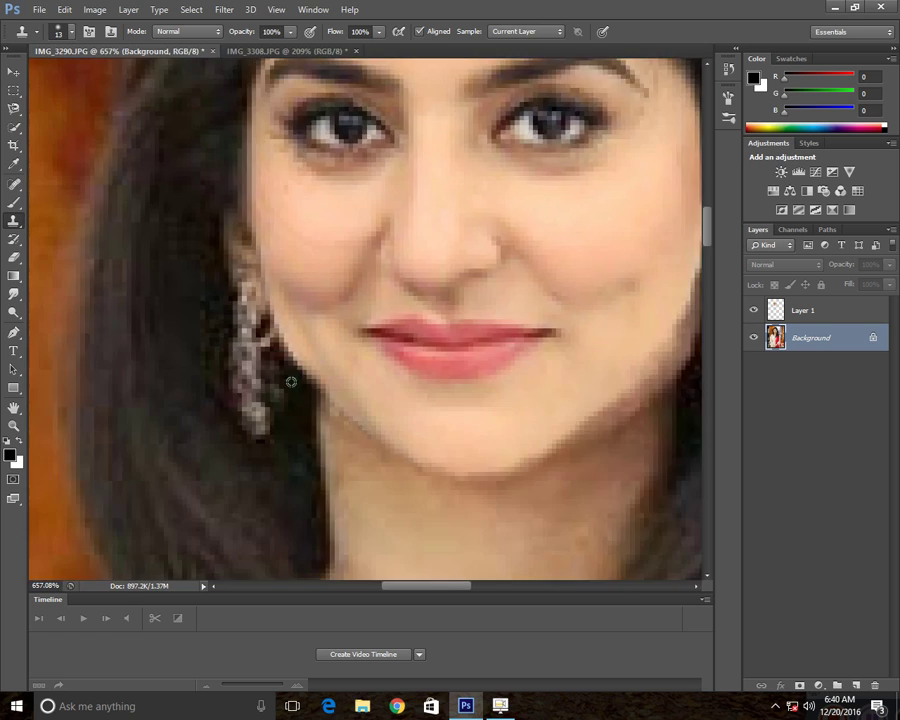
# Reduce the Clone Stamp brush to 8 px and sample the dark hair beside the jaw near the brighter earring
pyautogui.scroll(4, 291, 332)
pyautogui.click(58, 31)
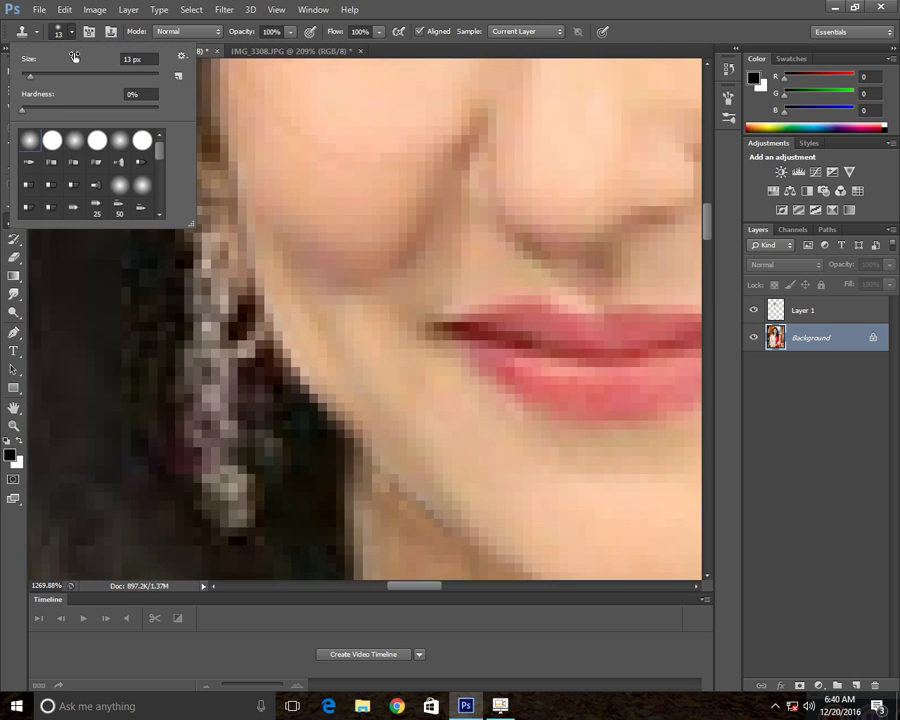
pyautogui.moveTo(38, 76); pyautogui.dragTo(27, 77)
pyautogui.keyDown('alt'); pyautogui.click(313, 441); pyautogui.keyUp('alt')
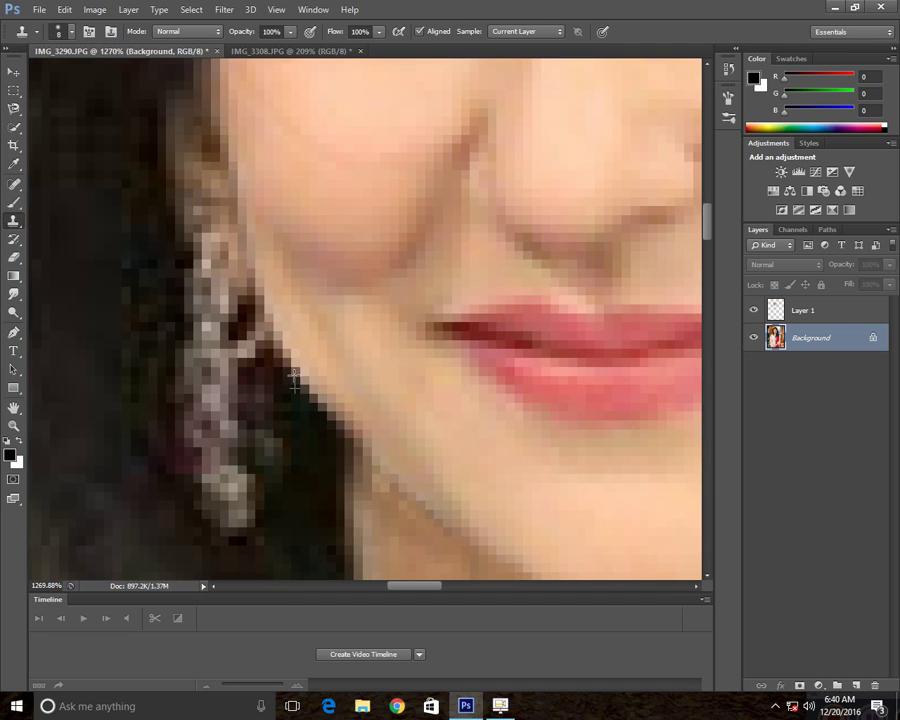
# Clone dark hair on the Background layer over the leftover original jaw edge between the brighter earring and the pasted face
pyautogui.scroll(-6, 373, 467)
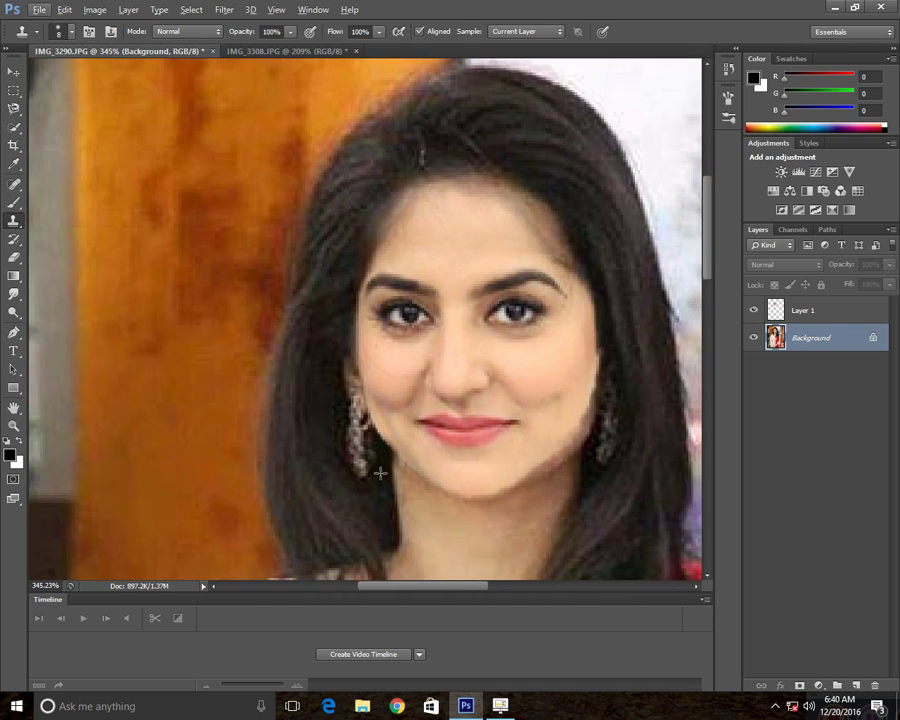
pyautogui.scroll(3, 415, 502)
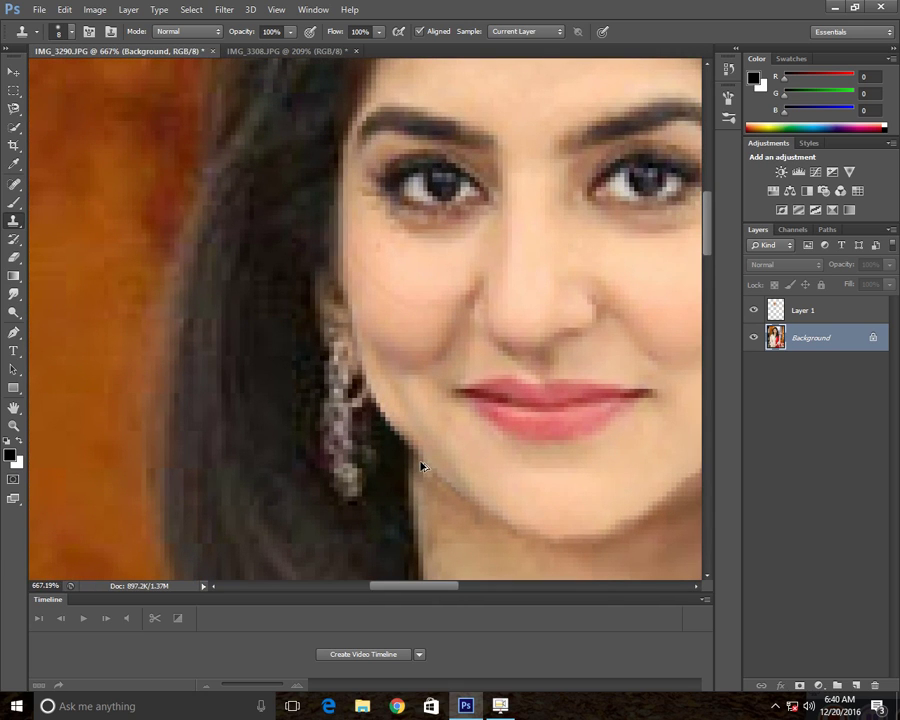
pyautogui.hotkey('alt', ']')
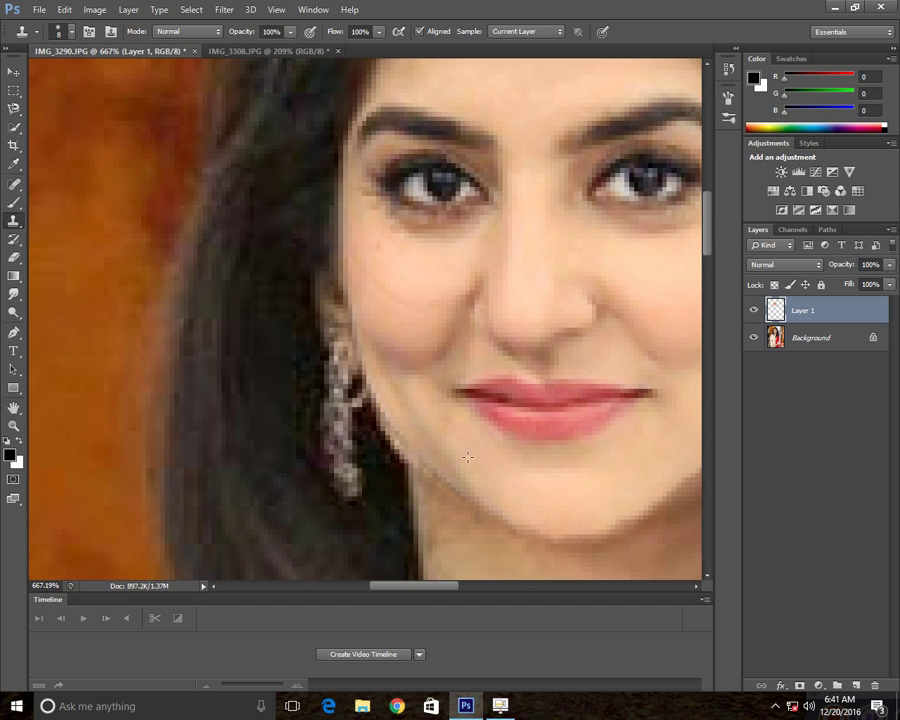
pyautogui.click(834, 348)
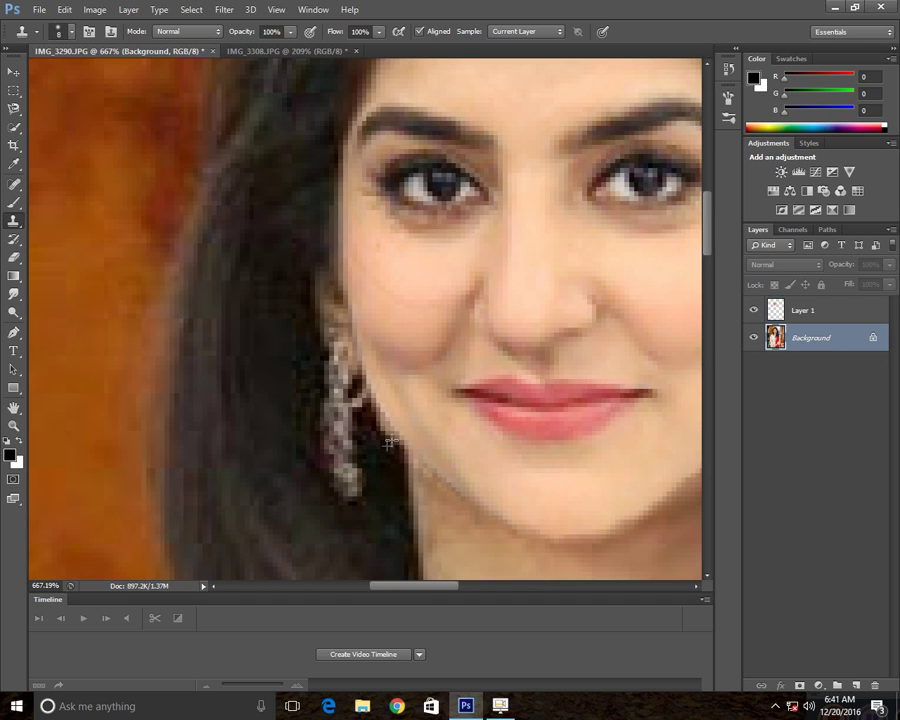
pyautogui.moveTo(389, 443)
pyautogui.mouseDown()
pyautogui.moveTo(394, 450)
pyautogui.moveTo(371, 400)
pyautogui.mouseUp()
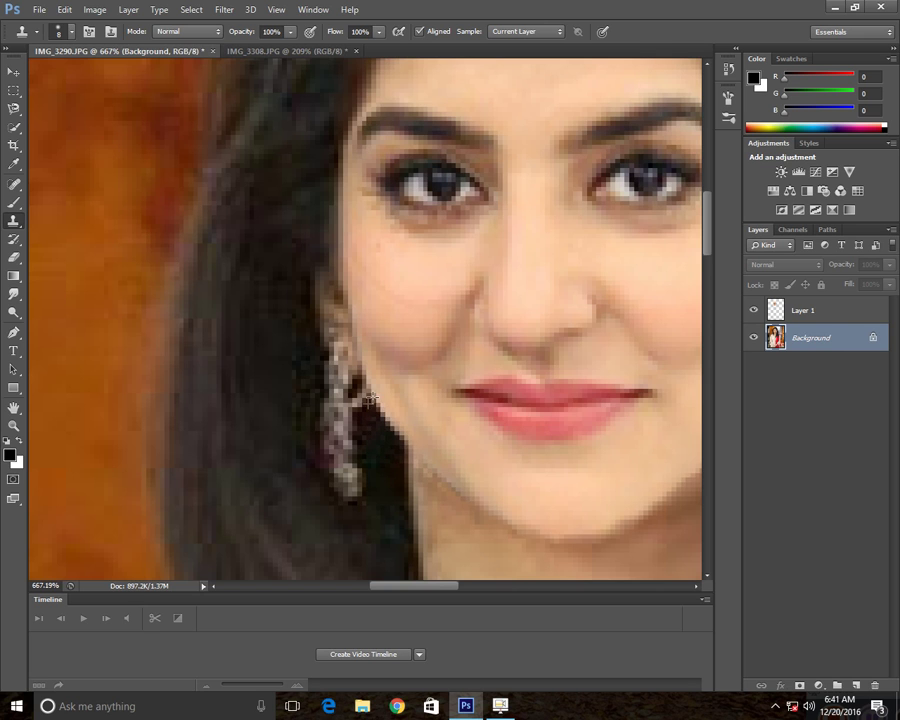
# Clone dark hair over the leftover cheek and jaw edge beside the darker earring on the other side of the face
pyautogui.scroll(-3, 422, 382)
pyautogui.scroll(2, 562, 346)
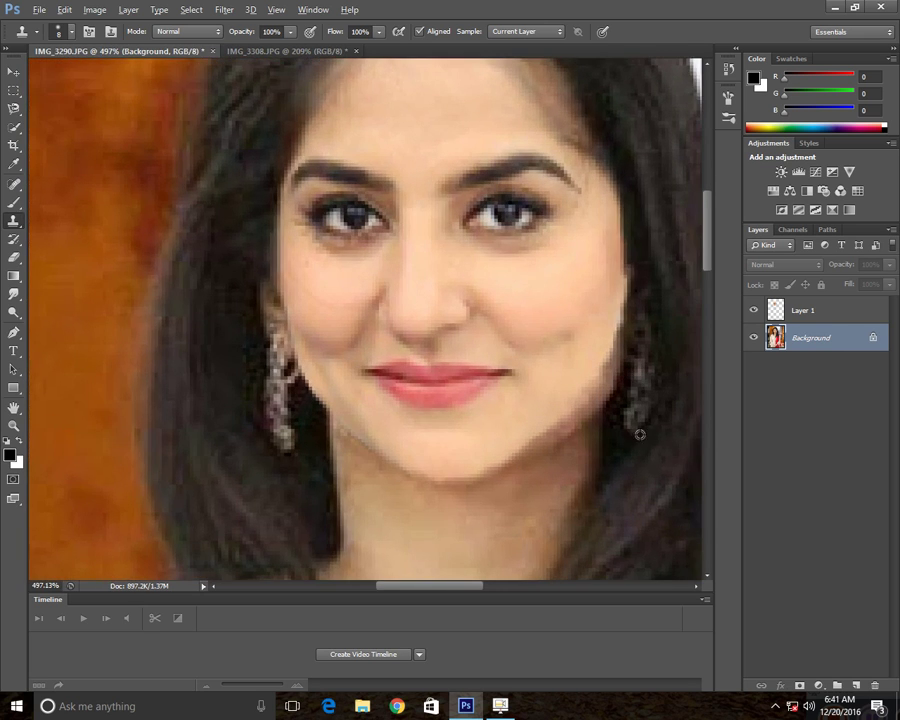
pyautogui.scroll(3, 640, 434)
pyautogui.moveTo(605, 406)
pyautogui.mouseDown()
pyautogui.moveTo(597, 378)
pyautogui.moveTo(598, 387)
pyautogui.moveTo(625, 299)
pyautogui.moveTo(615, 342)
pyautogui.moveTo(618, 286)
pyautogui.moveTo(605, 428)
pyautogui.moveTo(605, 394)
pyautogui.mouseUp()
pyautogui.keyDown('alt'); pyautogui.click(605, 421); pyautogui.keyUp('alt')
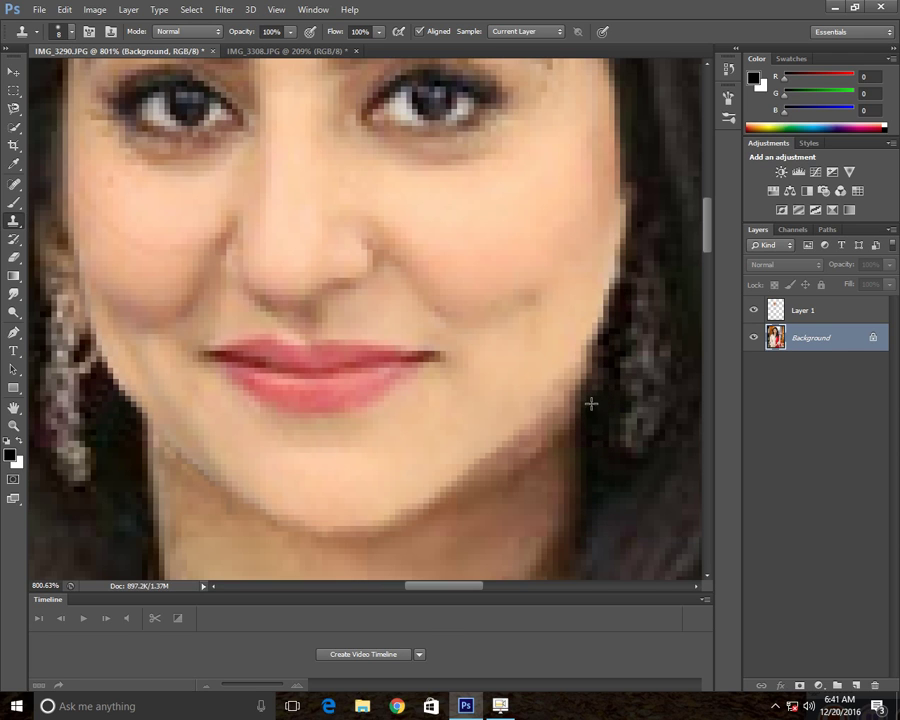
pyautogui.scroll(-1, 571, 428)
pyautogui.scroll(2, 571, 428)
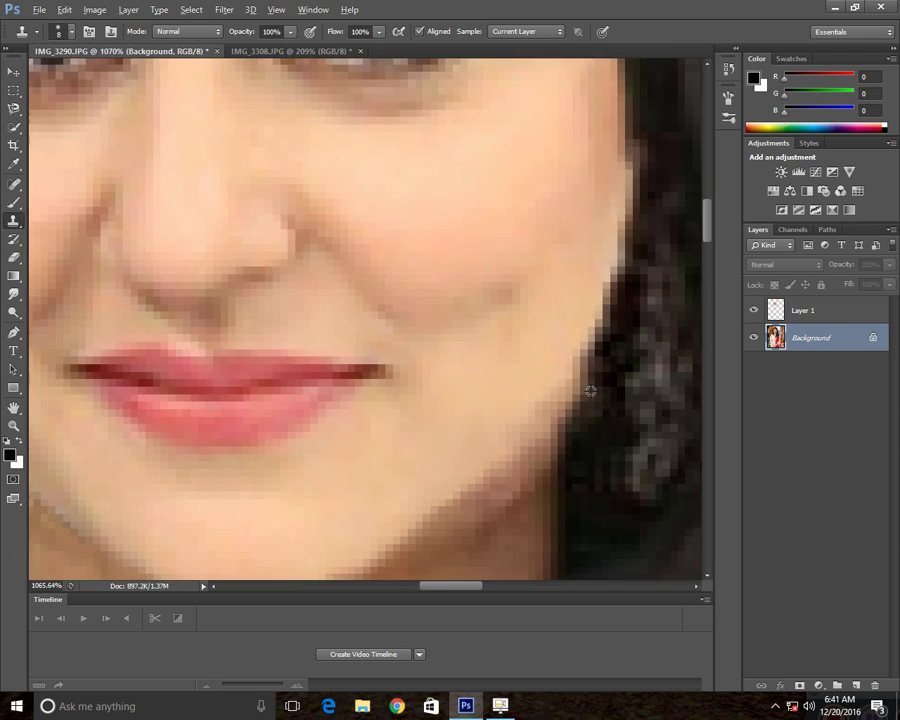
pyautogui.scroll(-3, 626, 315)
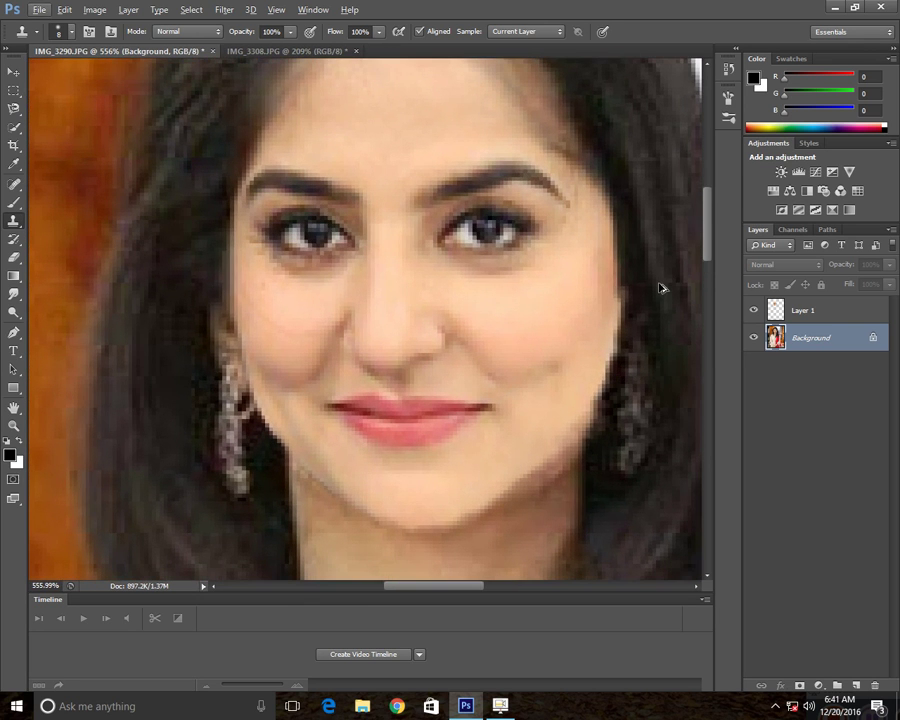
pyautogui.scroll(-1, 640, 300)
pyautogui.scroll(1, 620, 313)
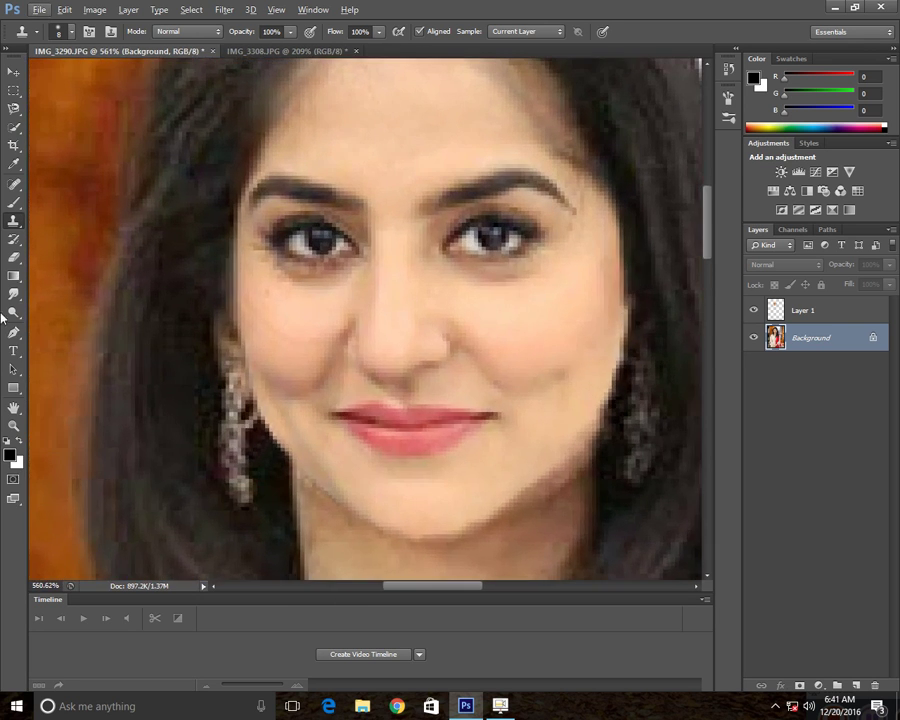
# Soften the edges of the pasted face on Layer 1 along the cheeks and jaw with the soft 13 px Eraser
pyautogui.press('e')
pyautogui.click(651, 300)
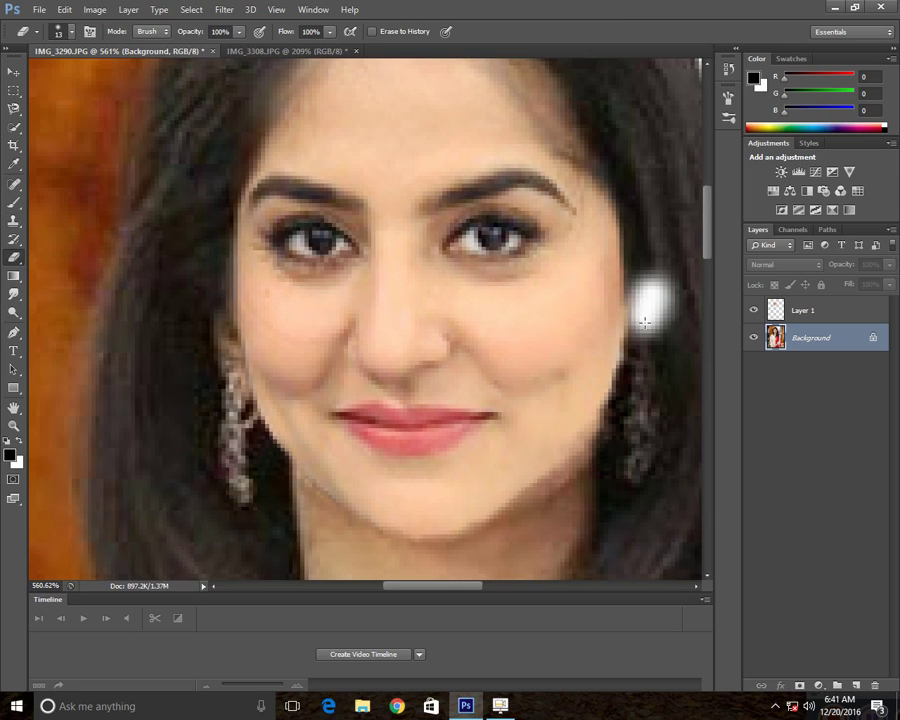
pyautogui.hotkey('ctrl', 'z')
pyautogui.hotkey('alt', ']')
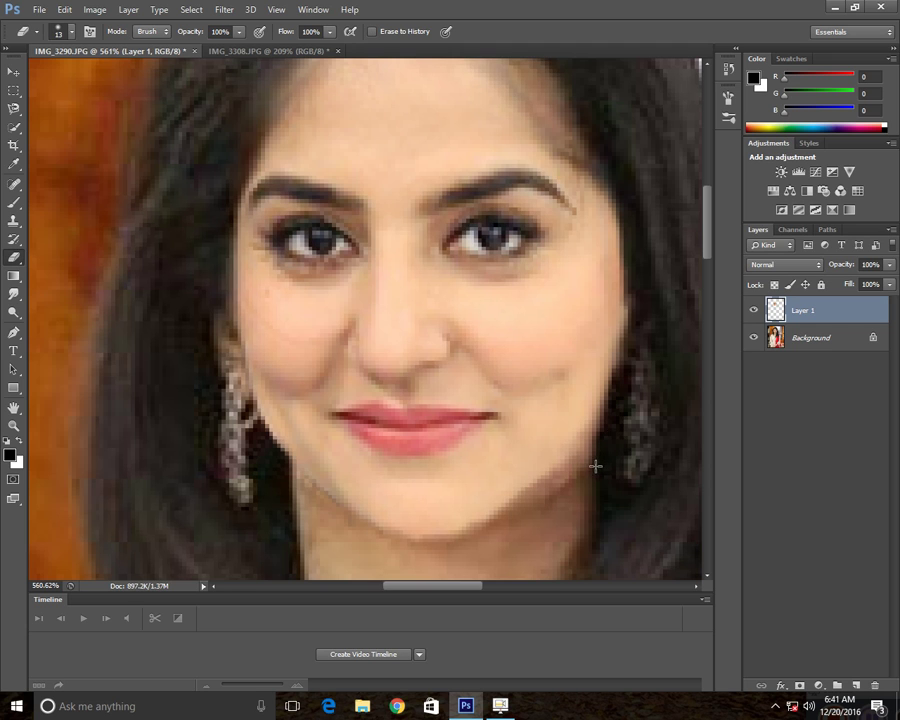
pyautogui.scroll(-3, 597, 487)
pyautogui.scroll(3, 600, 464)
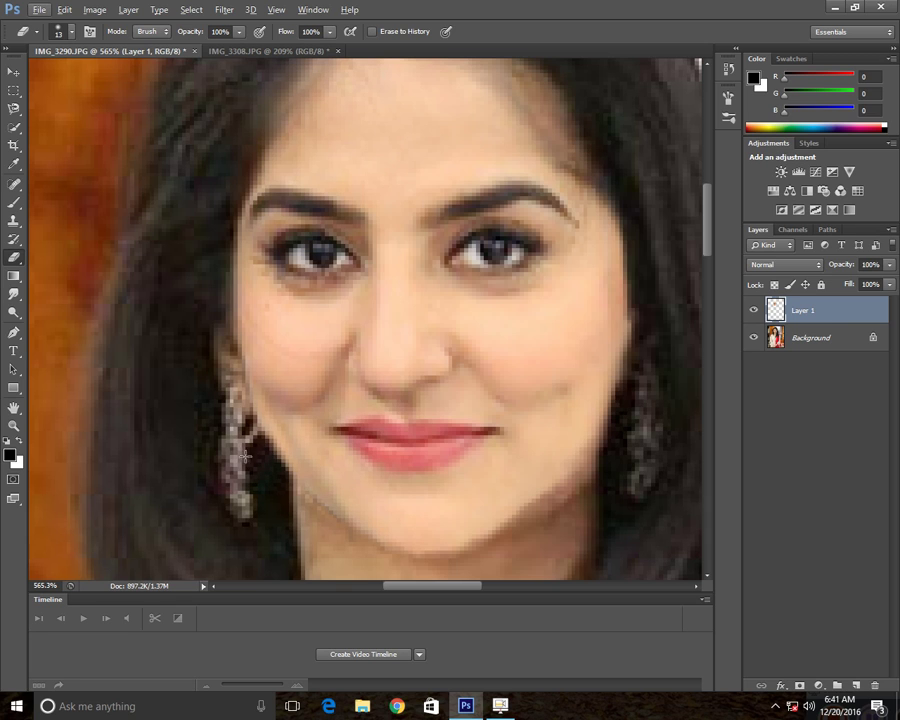
pyautogui.scroll(5, 408, 292)
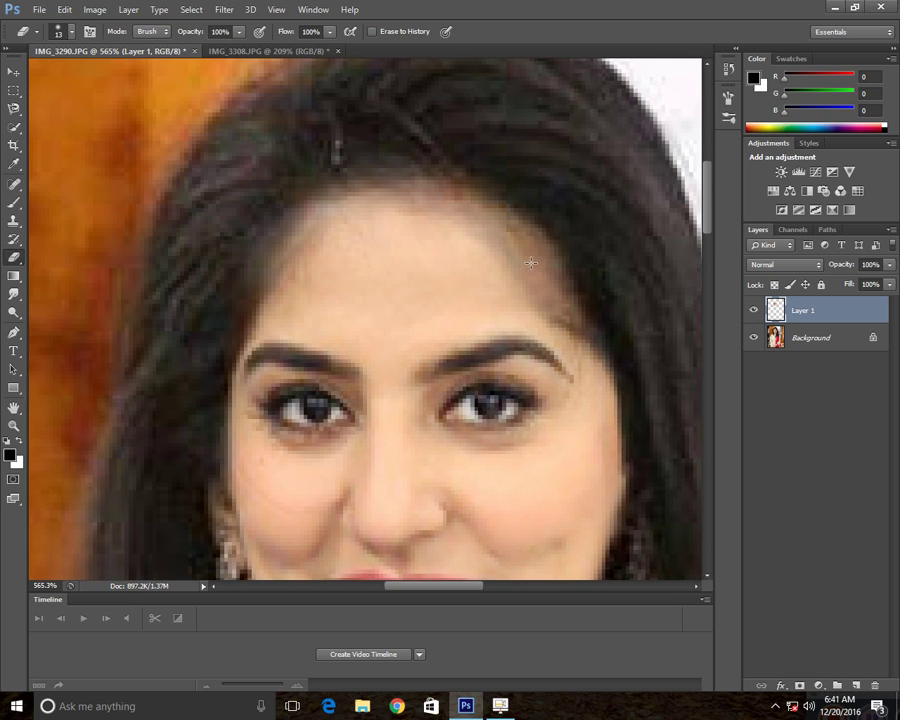
pyautogui.scroll(-7, 545, 269)
pyautogui.scroll(6, 604, 323)
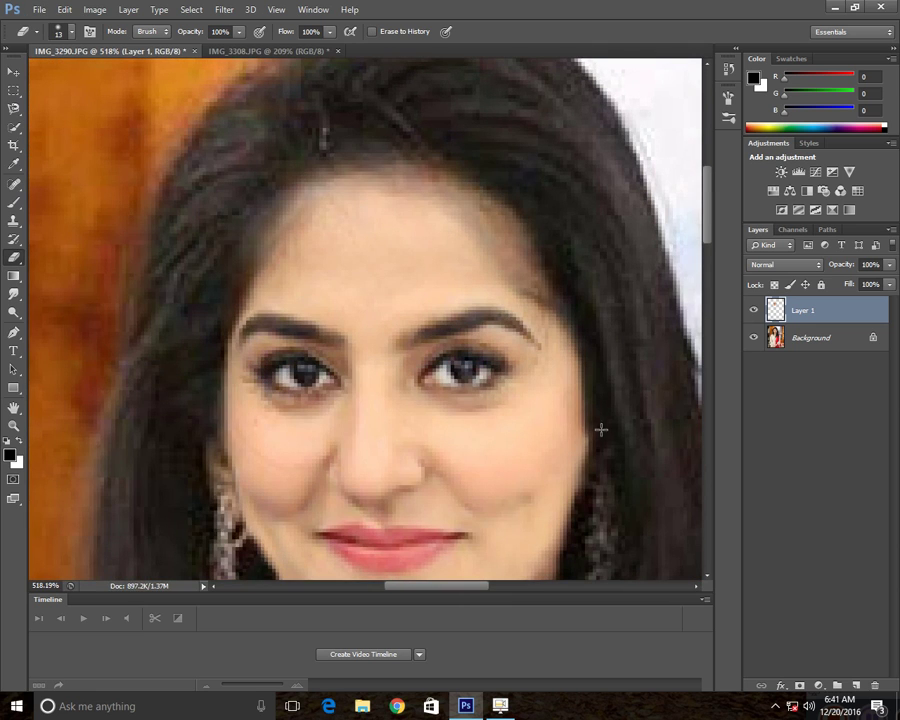
pyautogui.scroll(-2, 606, 426)
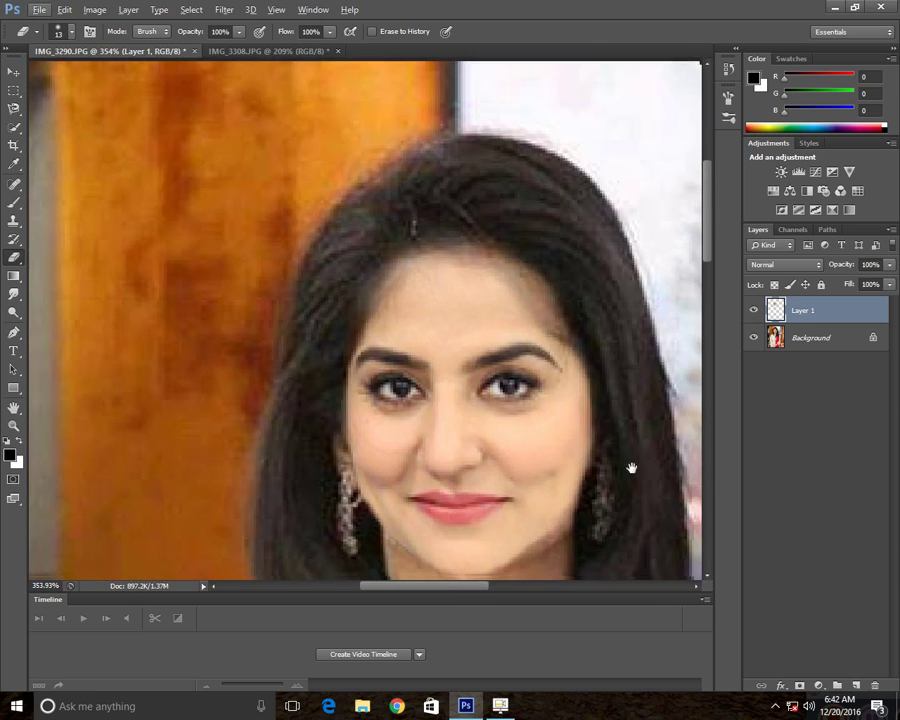
# Retouch the reddish remnant of the original jawline under the pasted chin with the 8 px Clone Stamp on the Background layer
pyautogui.scroll(3, 601, 356)
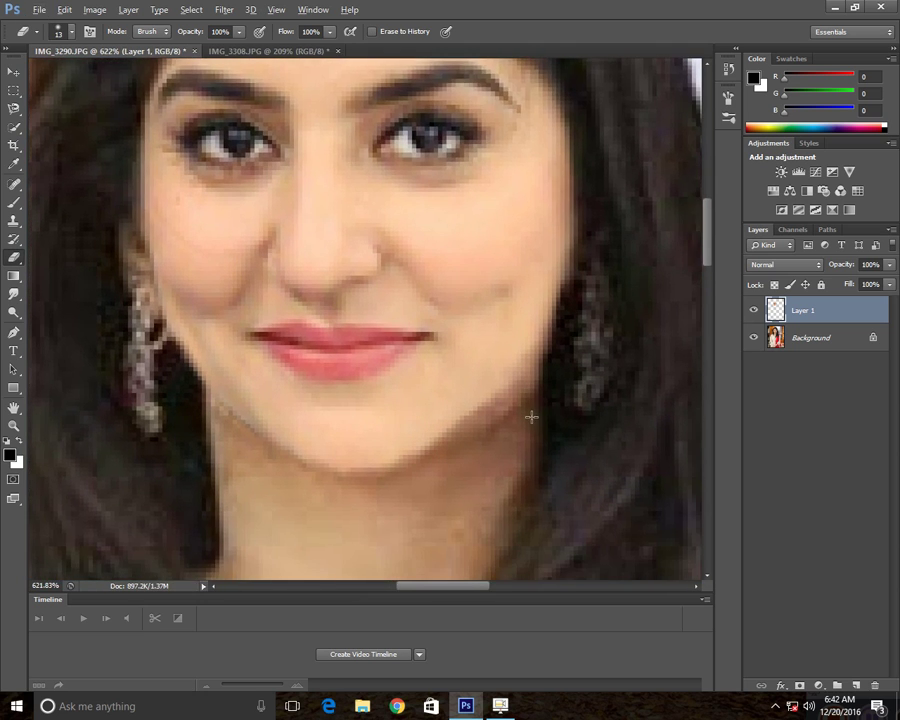
pyautogui.scroll(2, 522, 424)
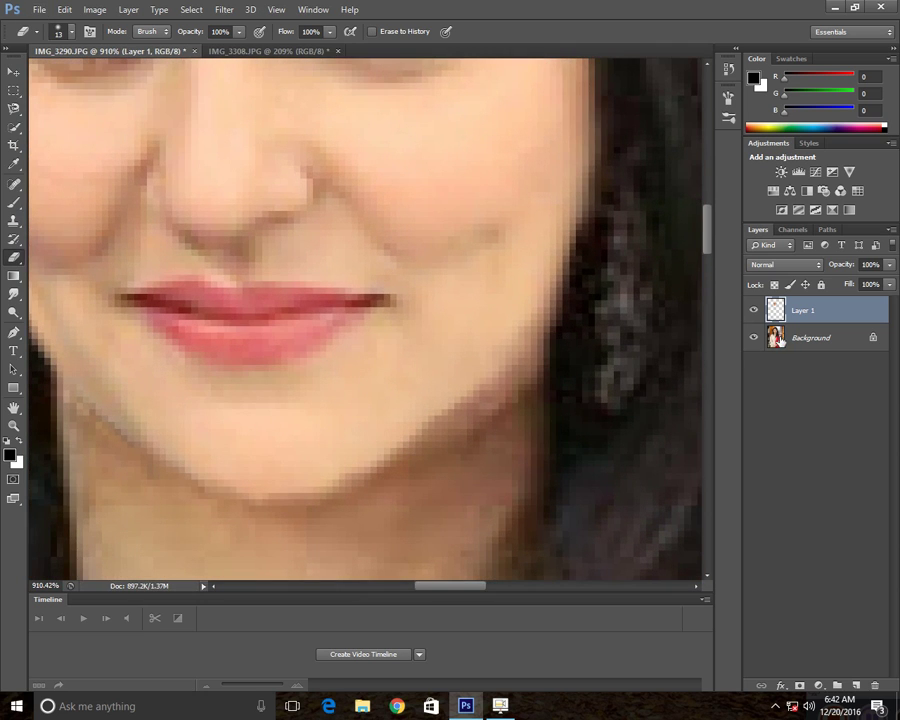
pyautogui.hotkey('alt', '[')
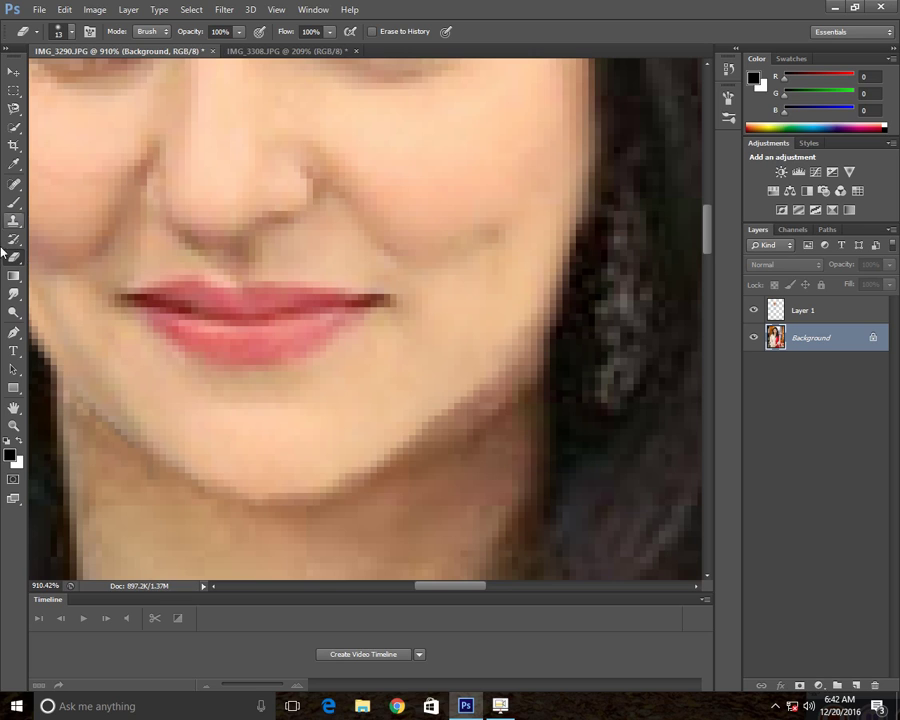
pyautogui.click(13, 220)
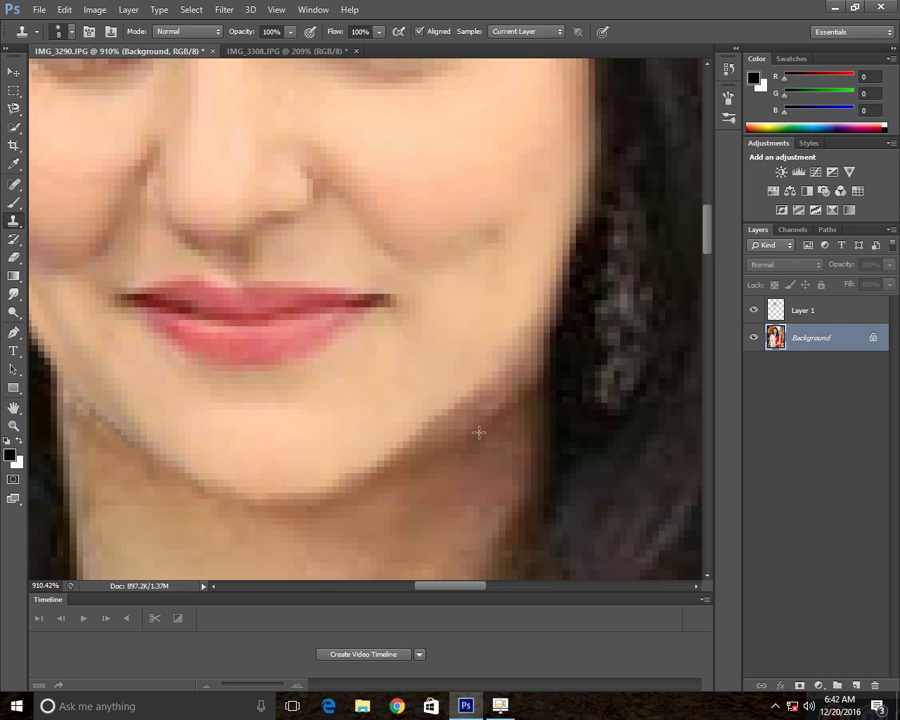
pyautogui.moveTo(479, 432); pyautogui.dragTo(435, 460)
pyautogui.scroll(-3, 520, 396)
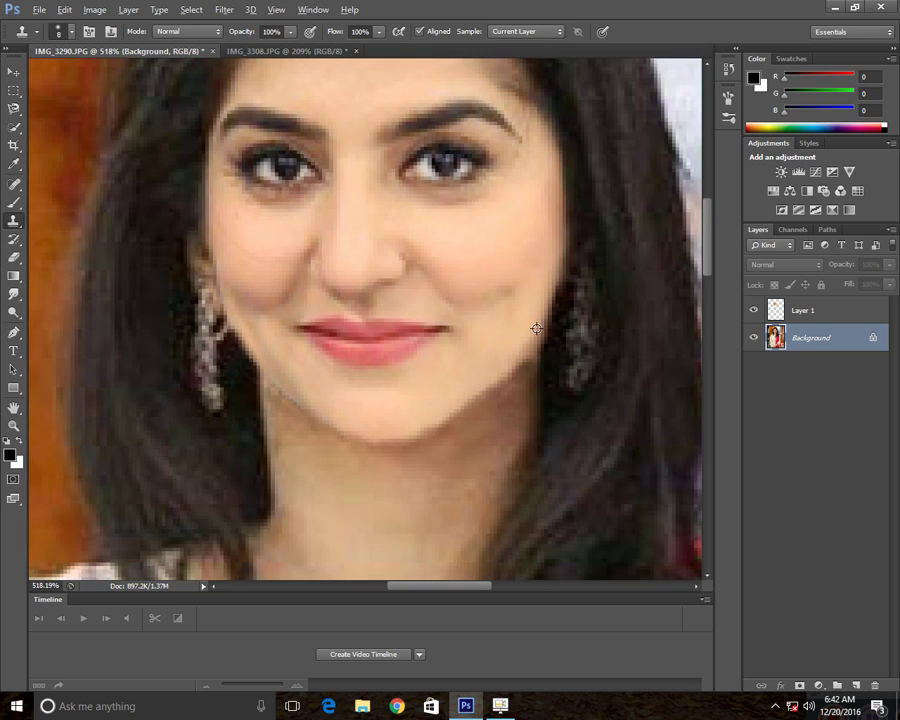
# Clone dark hair along the edge of the jaw and neck below the darker earring on the Background layer
pyautogui.scroll(2, 552, 345)
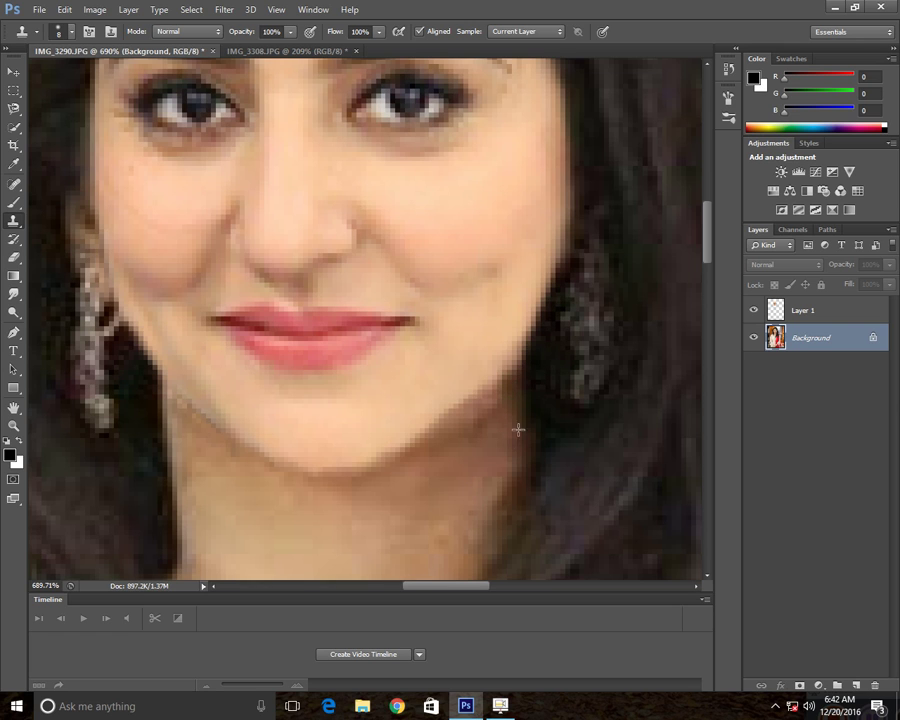
pyautogui.scroll(-3, 528, 376)
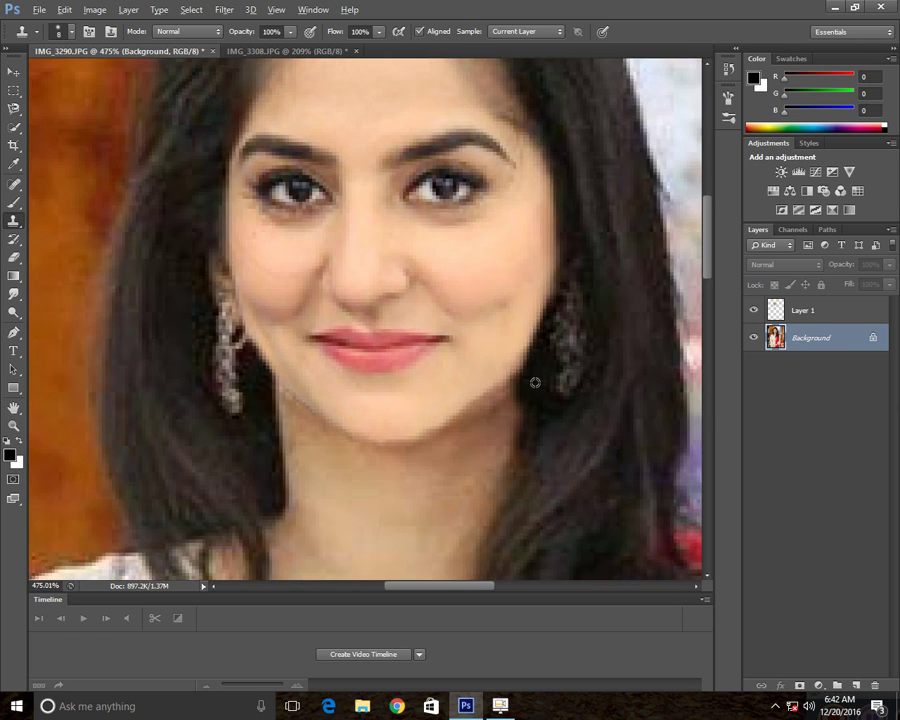
pyautogui.scroll(-5, 541, 389)
pyautogui.scroll(5, 538, 378)
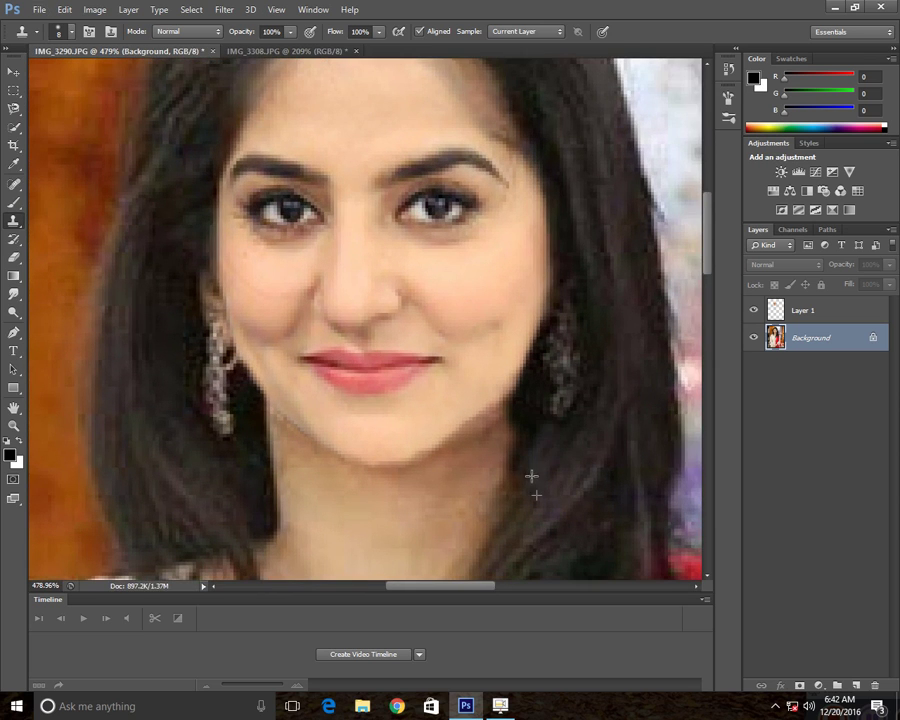
pyautogui.moveTo(535, 425); pyautogui.dragTo(526, 484)
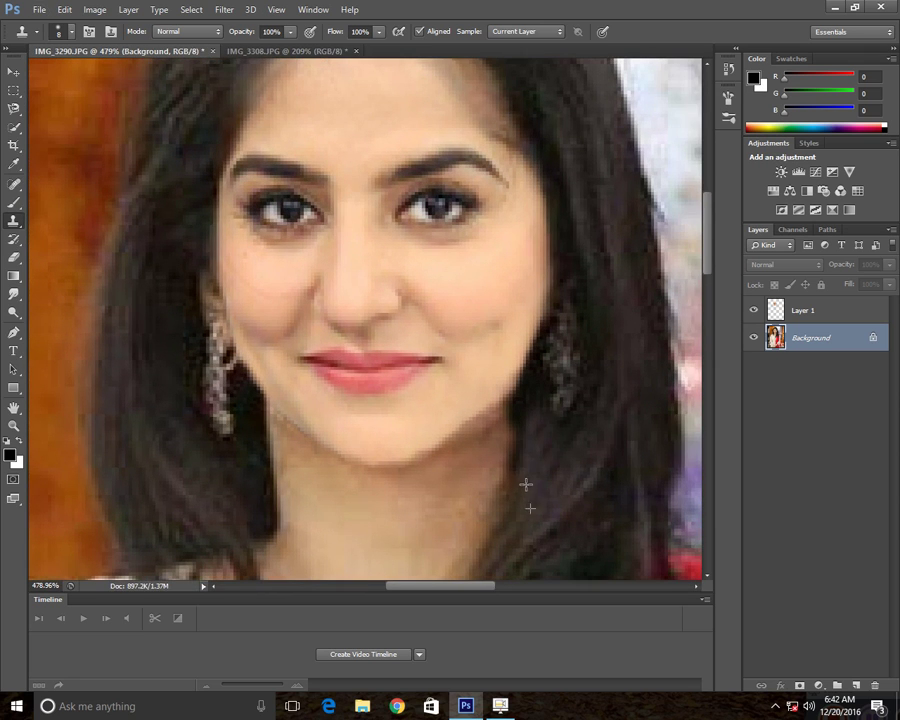
# Extend the dark hair over the neck edge below the darker earring with the 8 px Clone Stamp on the Background layer
pyautogui.moveTo(533, 423); pyautogui.dragTo(527, 479)
pyautogui.scroll(-4, 512, 431)
pyautogui.scroll(3, 506, 403)
pyautogui.scroll(-4, 506, 403)
pyautogui.scroll(5, 507, 402)
pyautogui.moveTo(521, 411); pyautogui.dragTo(512, 470)
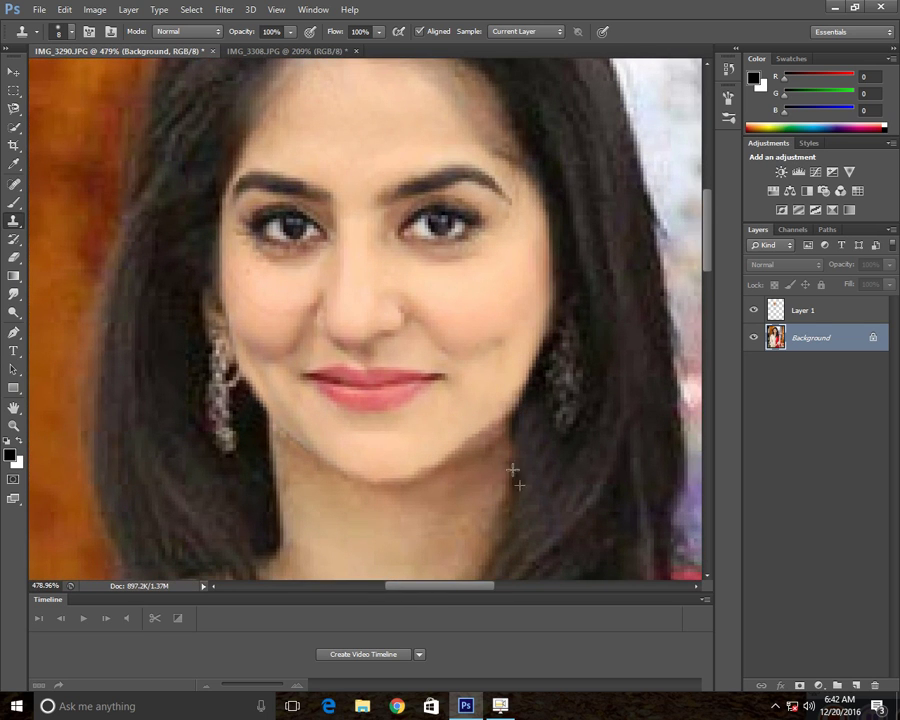
pyautogui.scroll(-5, 508, 428)
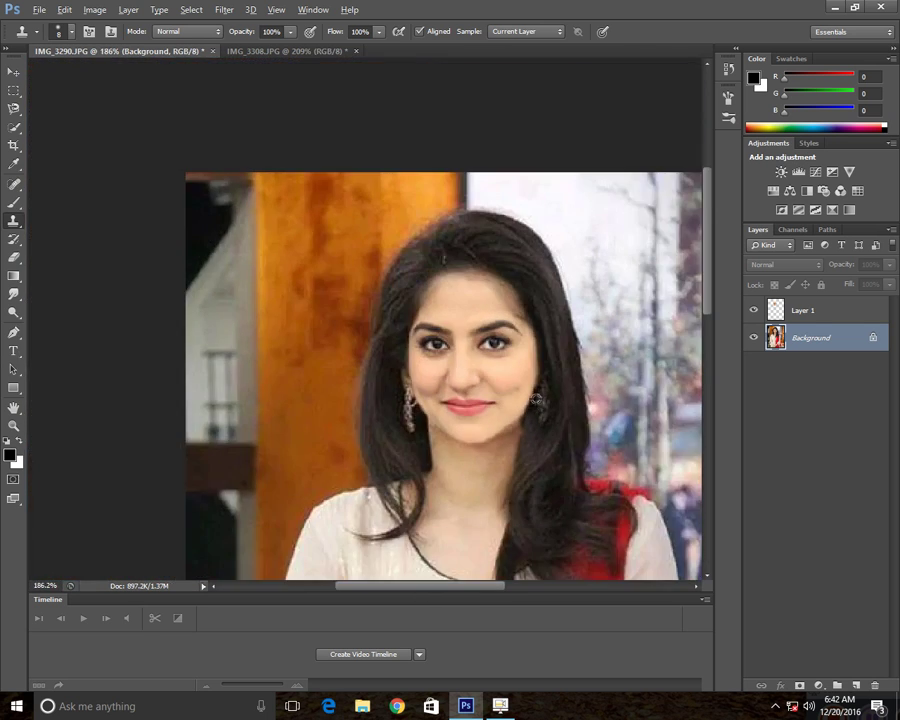
# Clone dark hair over the small reddish skin spot where the jaw meets the hair, on the Background layer
pyautogui.scroll(4, 534, 415)
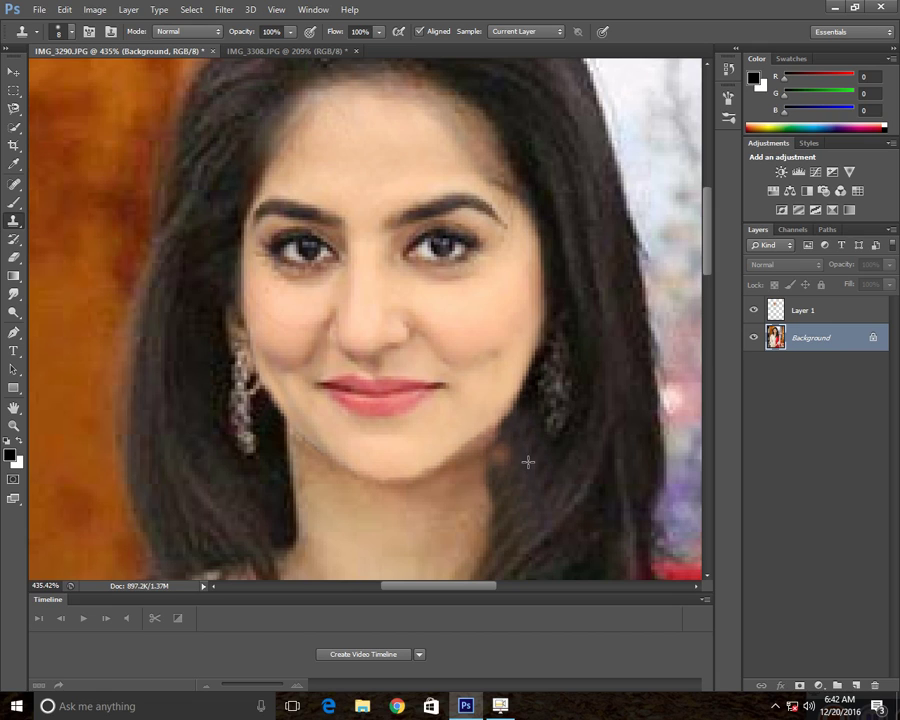
pyautogui.keyDown('alt'); pyautogui.click(527, 466); pyautogui.keyUp('alt')
pyautogui.moveTo(501, 456); pyautogui.dragTo(507, 456)
pyautogui.scroll(-5, 515, 450)
pyautogui.scroll(4, 530, 448)
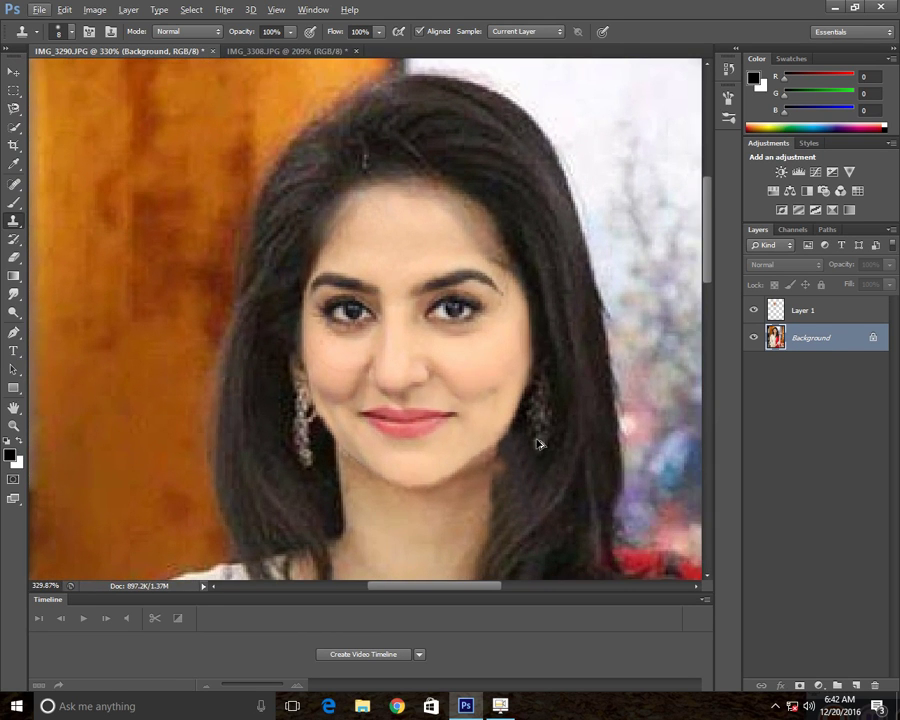
# Activate Layer 1 with the 13 px Eraser and examine the pasted face's edges at the jaw and forehead
pyautogui.click(785, 318)
pyautogui.press('e')
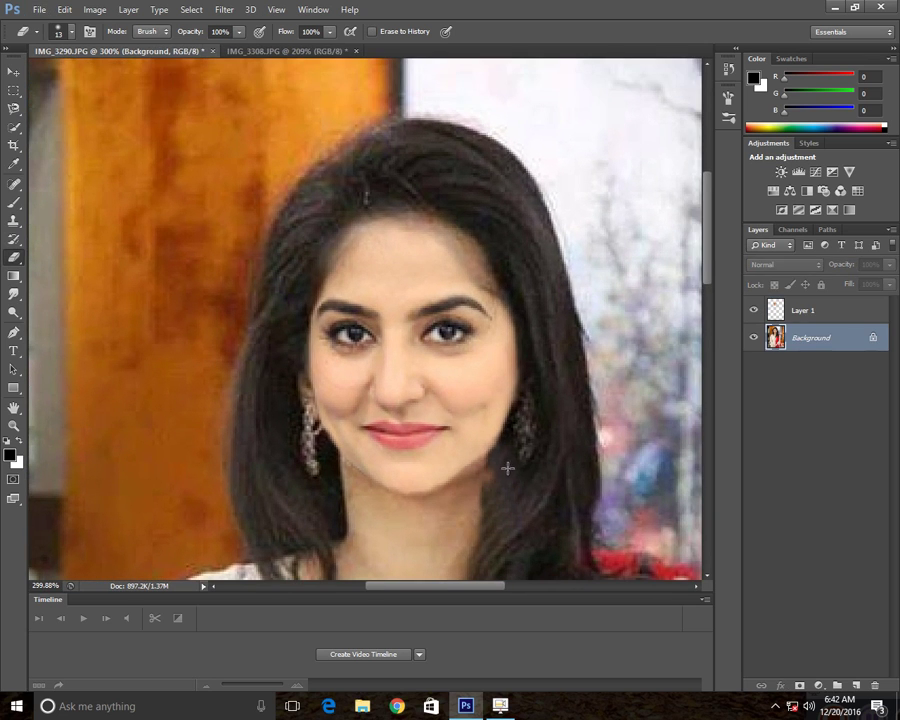
pyautogui.click(800, 310)
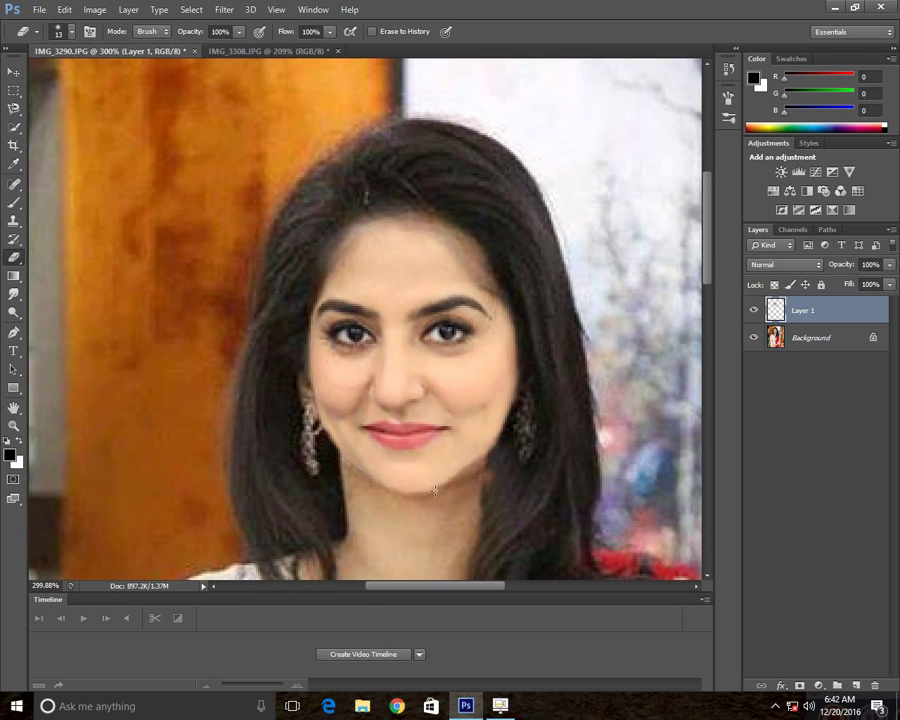
pyautogui.scroll(-3, 494, 486)
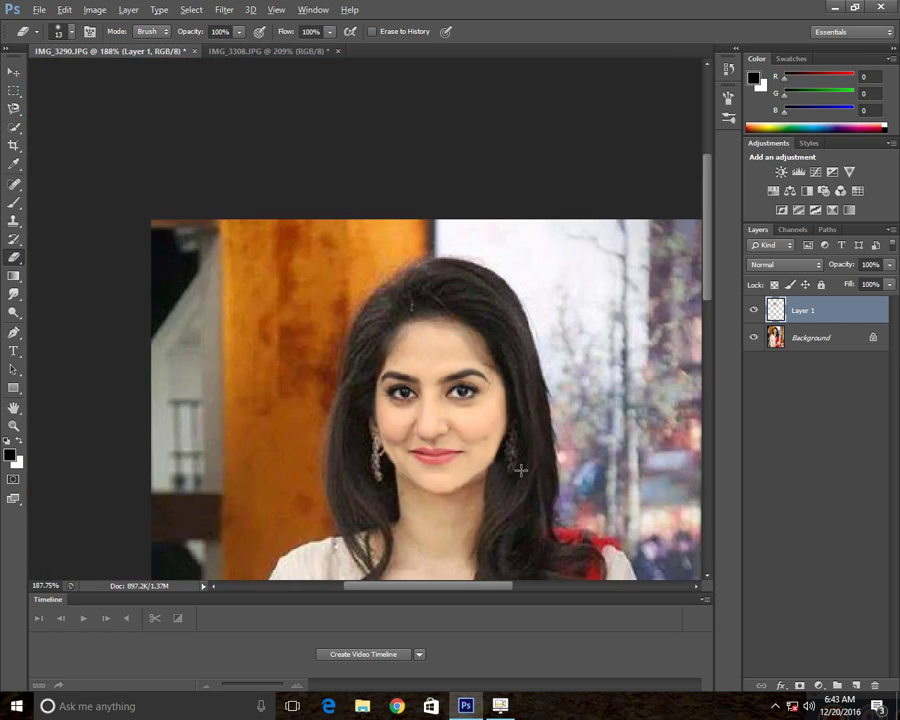
pyautogui.scroll(4, 492, 424)
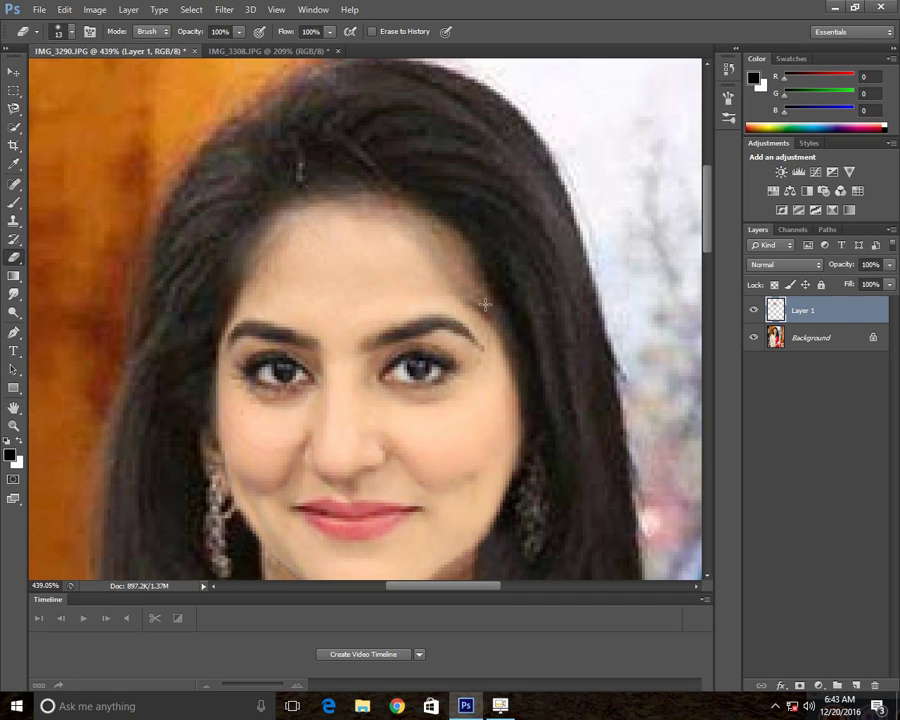
pyautogui.scroll(3, 479, 274)
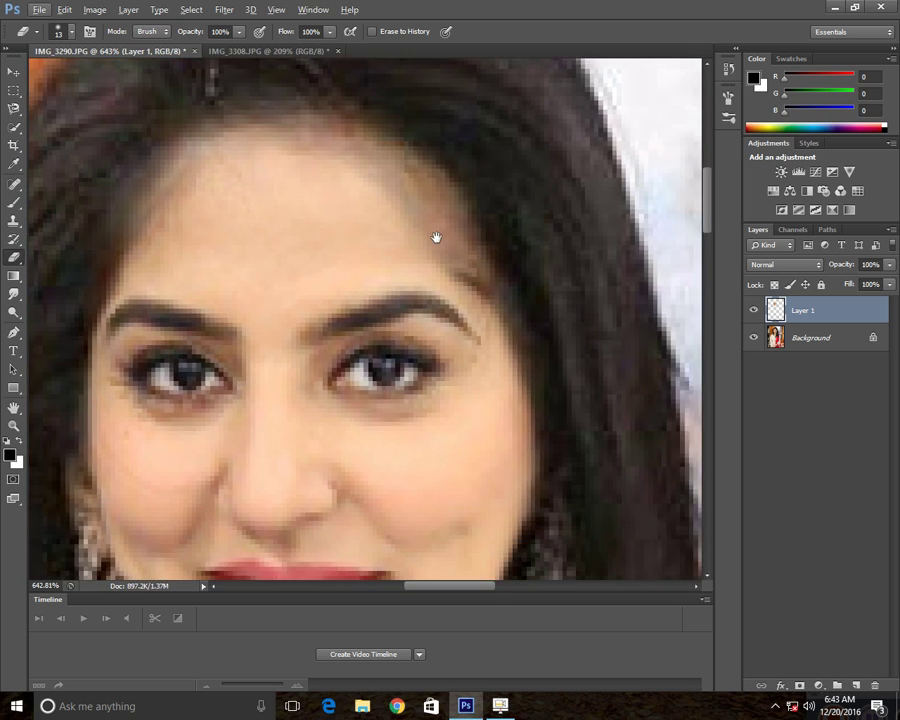
# Try to clone forehead skin over the greyish shadow along the upper hairline on Layer 1 with the 8 px Clone Stamp
pyautogui.click(14, 221)
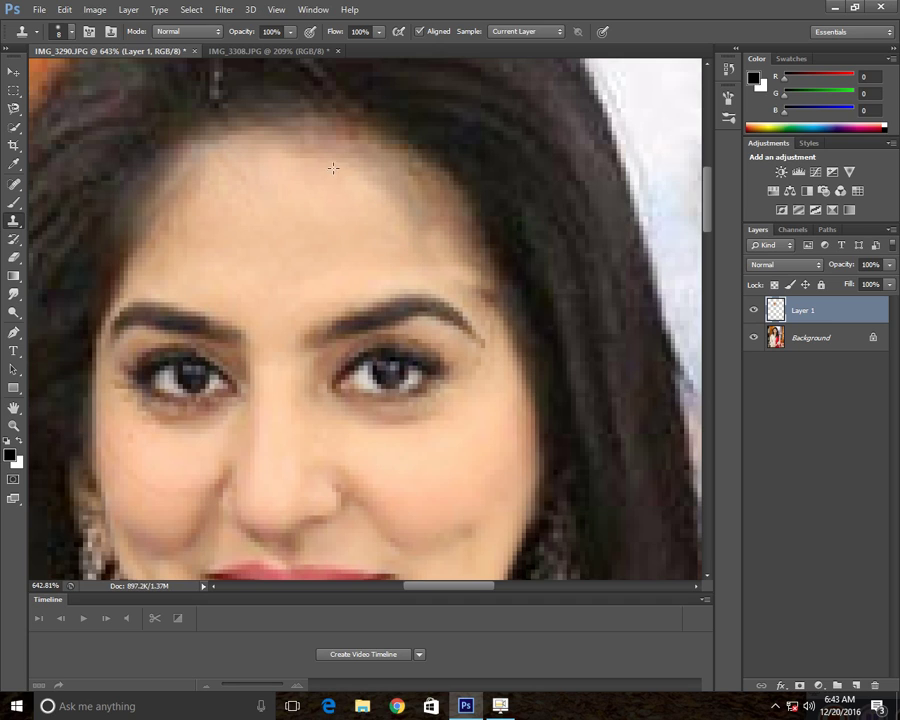
pyautogui.moveTo(333, 168)
pyautogui.mouseDown()
pyautogui.moveTo(370, 150)
pyautogui.moveTo(406, 210)
pyautogui.moveTo(434, 222)
pyautogui.mouseUp()
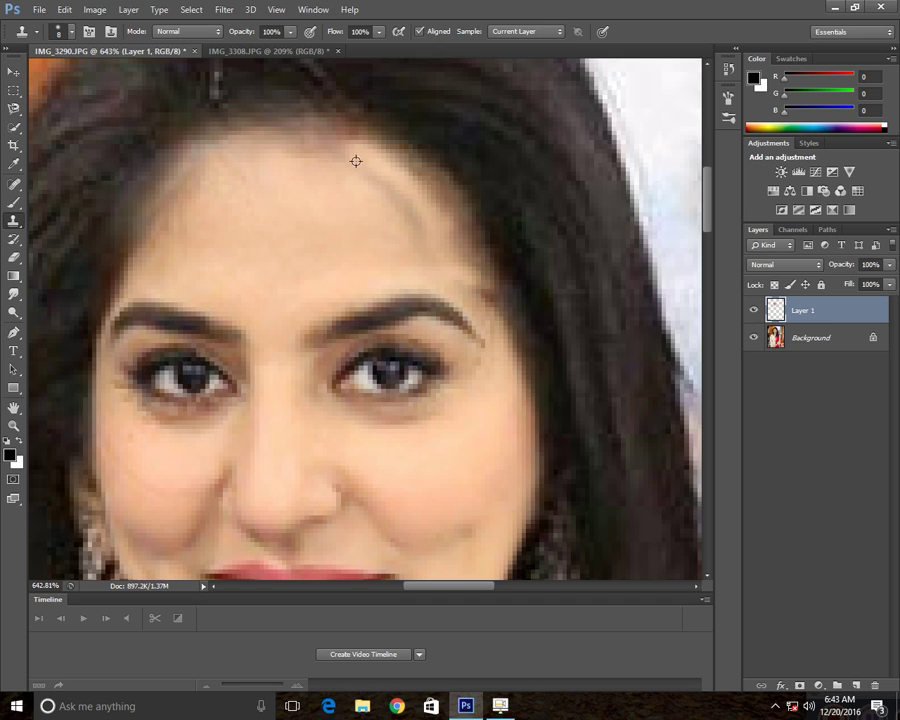
pyautogui.moveTo(366, 168)
pyautogui.mouseDown()
pyautogui.moveTo(427, 236)
pyautogui.moveTo(387, 172)
pyautogui.moveTo(350, 139)
pyautogui.moveTo(448, 215)
pyautogui.moveTo(466, 242)
pyautogui.moveTo(422, 232)
pyautogui.moveTo(432, 201)
pyautogui.moveTo(401, 170)
pyautogui.moveTo(432, 229)
pyautogui.mouseUp()
pyautogui.hotkey('ctrl', 'alt', 'z')
pyautogui.hotkey('ctrl', 'alt', 'z')
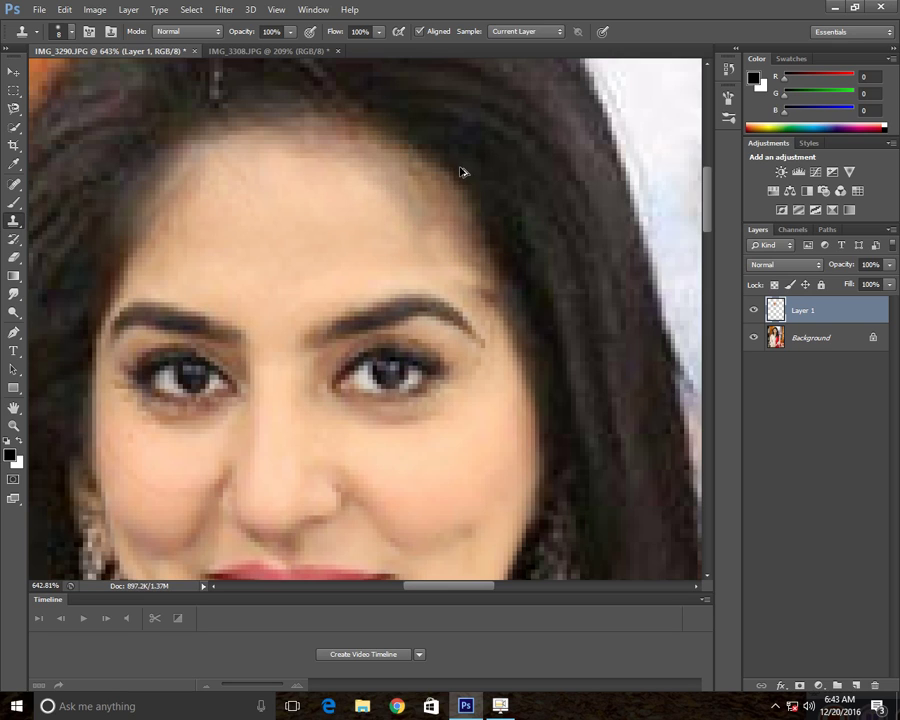
pyautogui.keyDown('alt'); pyautogui.scroll(-6, 470, 230); pyautogui.keyUp('alt')
pyautogui.keyDown('alt'); pyautogui.scroll(7, 420, 200); pyautogui.keyUp('alt')
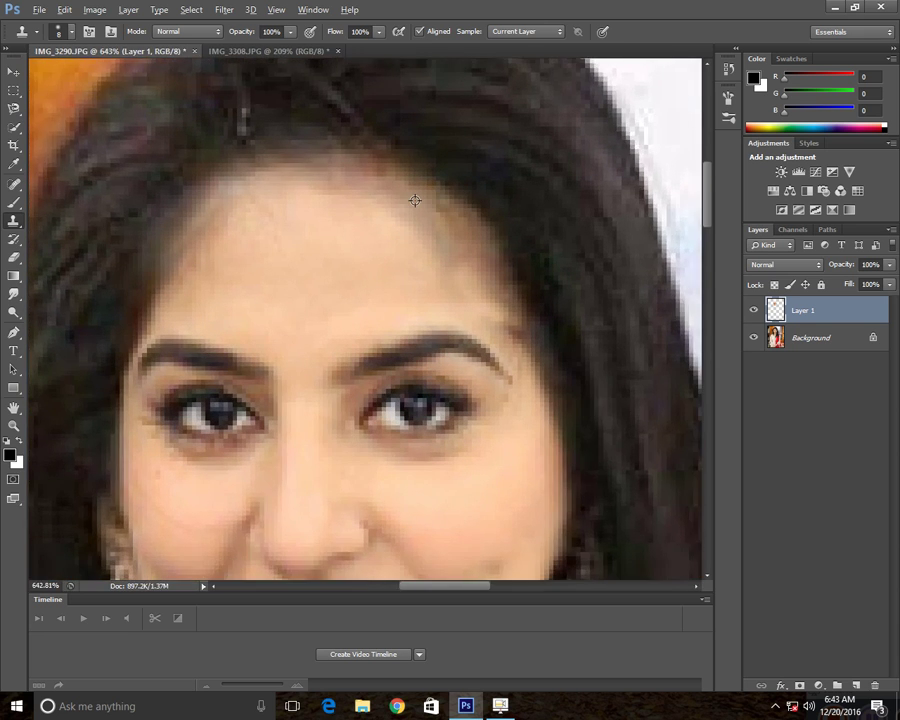
pyautogui.keyDown('alt'); pyautogui.click(365, 210); pyautogui.keyUp('alt')
pyautogui.moveTo(366, 178)
pyautogui.mouseDown()
pyautogui.moveTo(412, 197)
pyautogui.moveTo(468, 257)
pyautogui.mouseUp()
pyautogui.hotkey('ctrl', 'alt', 'z')
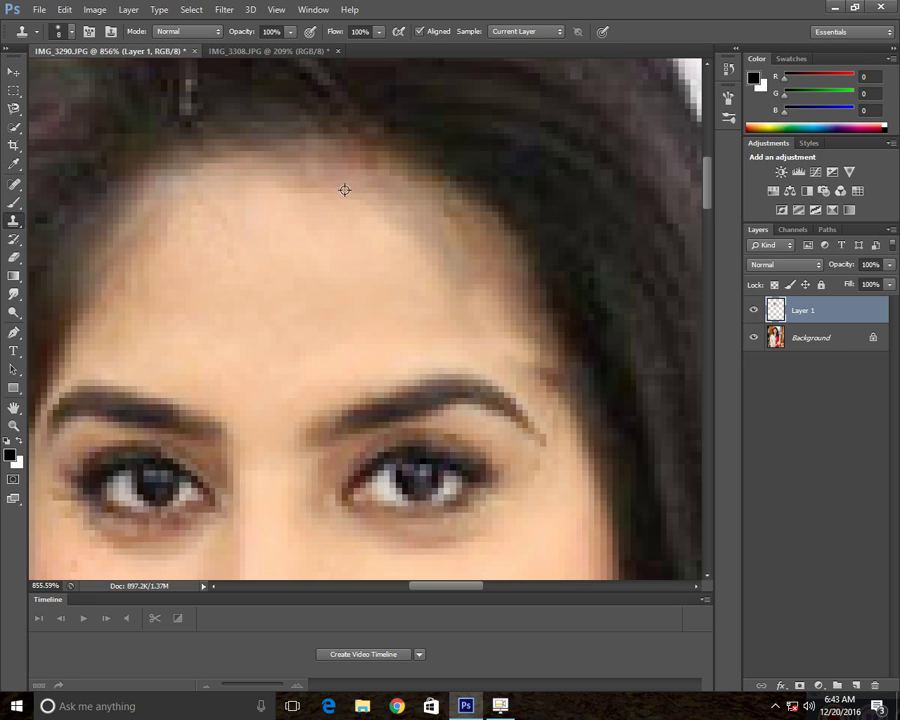
# Clone dark hair over the shadowed forehead corner and temple on the Background layer with the Clone Stamp set to 17 px
pyautogui.click(812, 341)
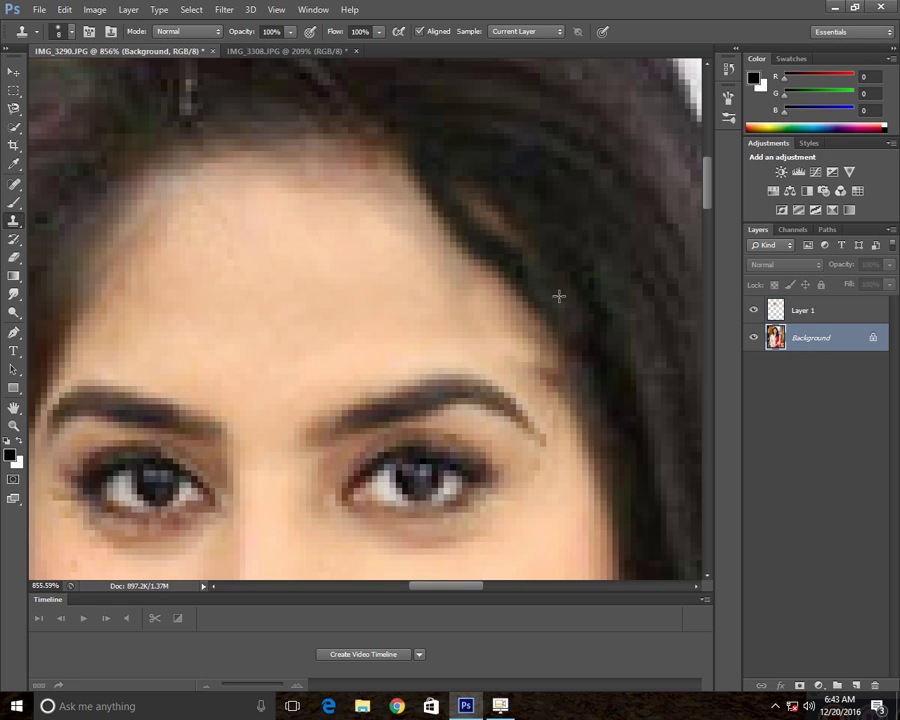
pyautogui.hotkey('alt', ']')
pyautogui.click(72, 34)
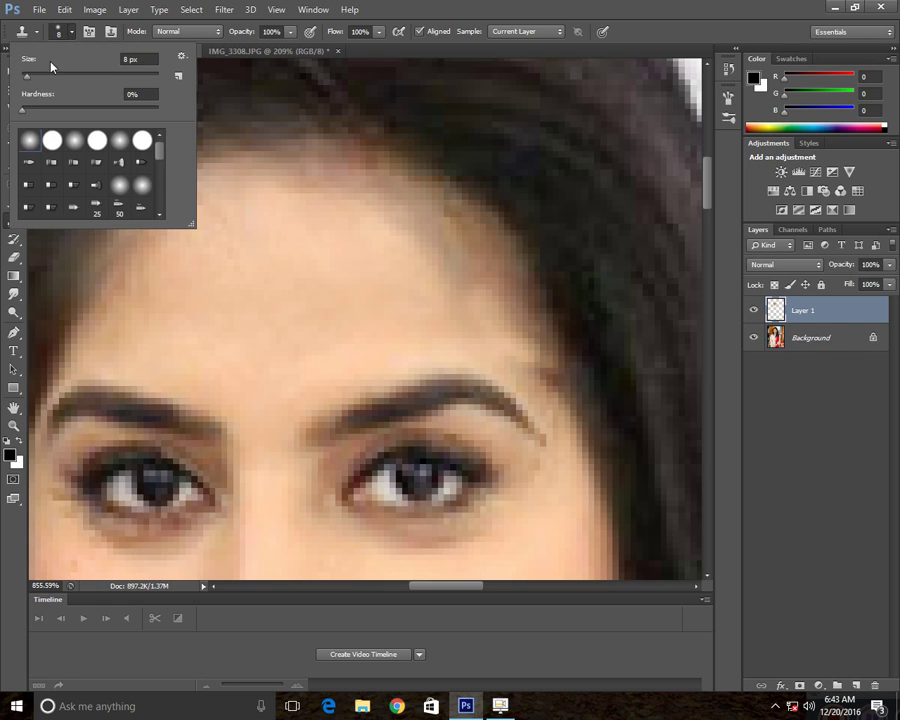
pyautogui.moveTo(29, 76); pyautogui.dragTo(33, 76)
pyautogui.click(848, 340)
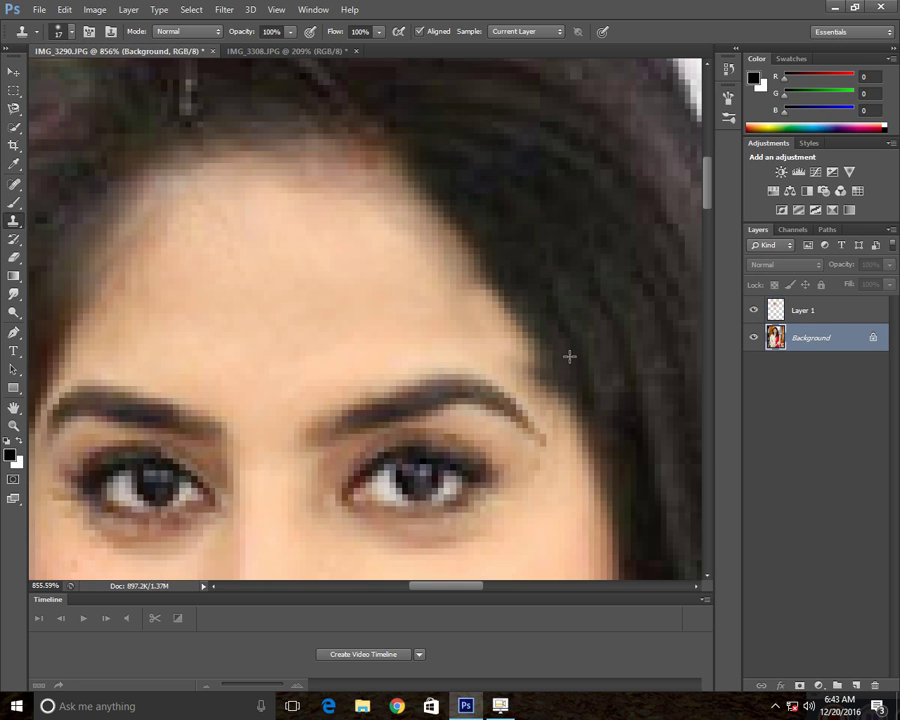
pyautogui.moveTo(529, 280)
pyautogui.mouseDown()
pyautogui.moveTo(444, 178)
pyautogui.moveTo(494, 266)
pyautogui.mouseUp()
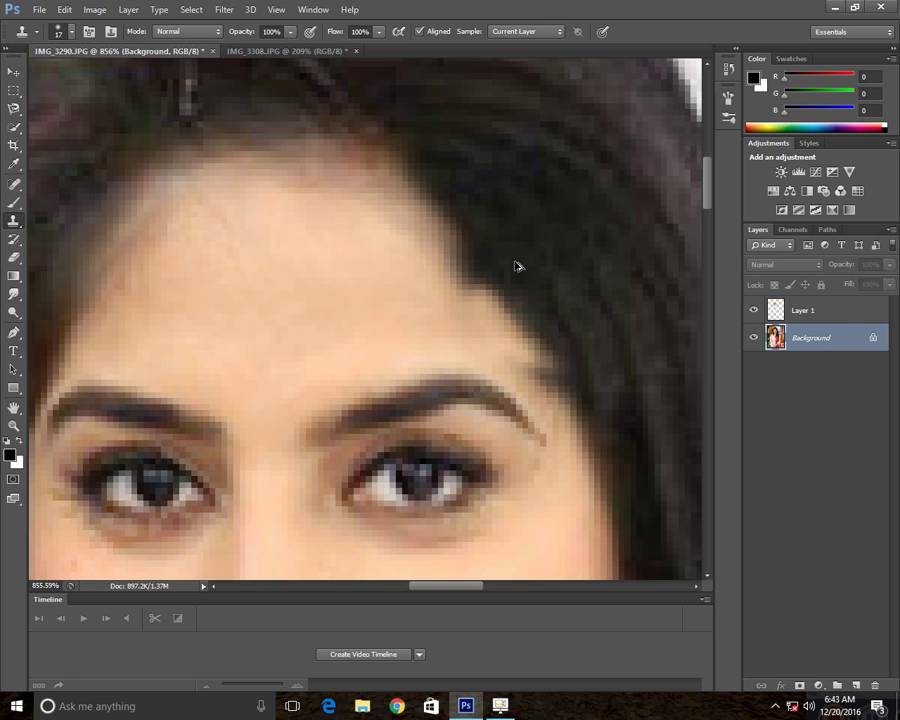
pyautogui.scroll(-4, 510, 230)
pyautogui.scroll(-6, 520, 217)
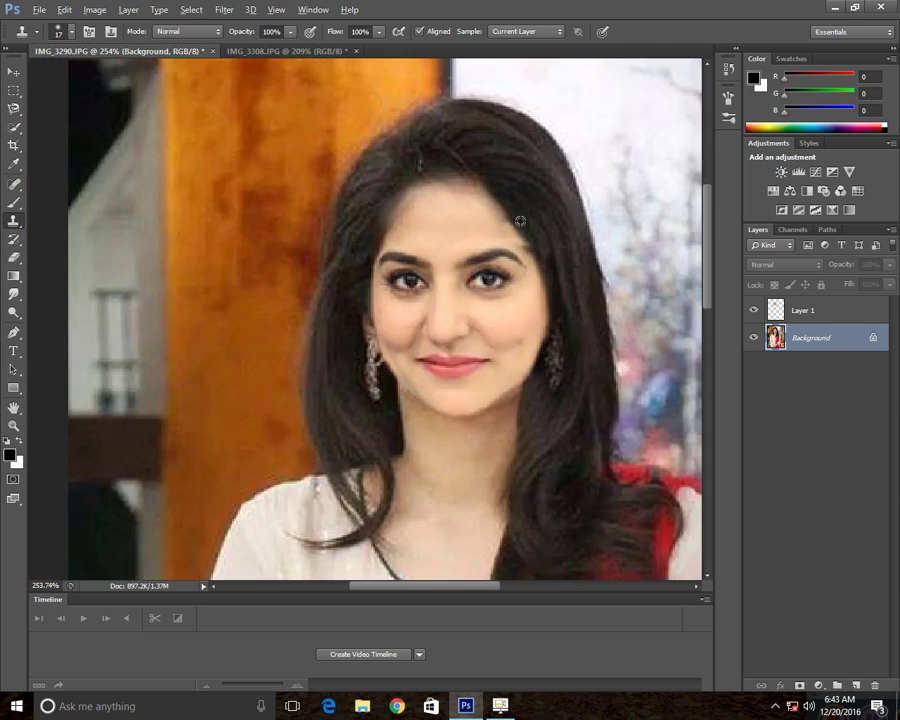
# Erase the pasted face's leftover edge on Layer 1 along the forehead corner and temple with the soft 13 px Eraser
pyautogui.scroll(8, 532, 232)
pyautogui.click(805, 318)
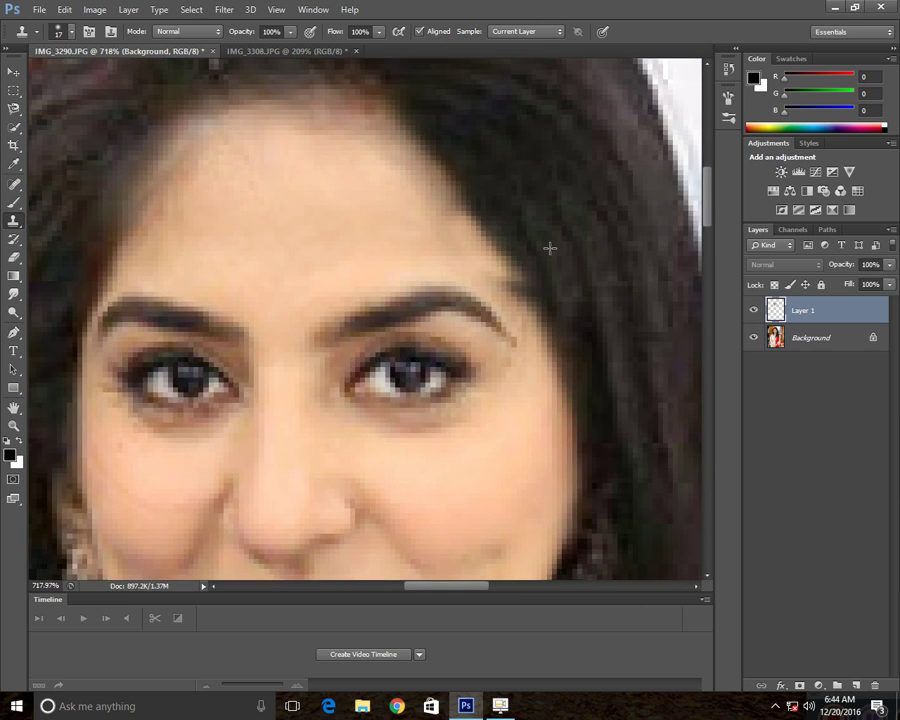
pyautogui.press('e')
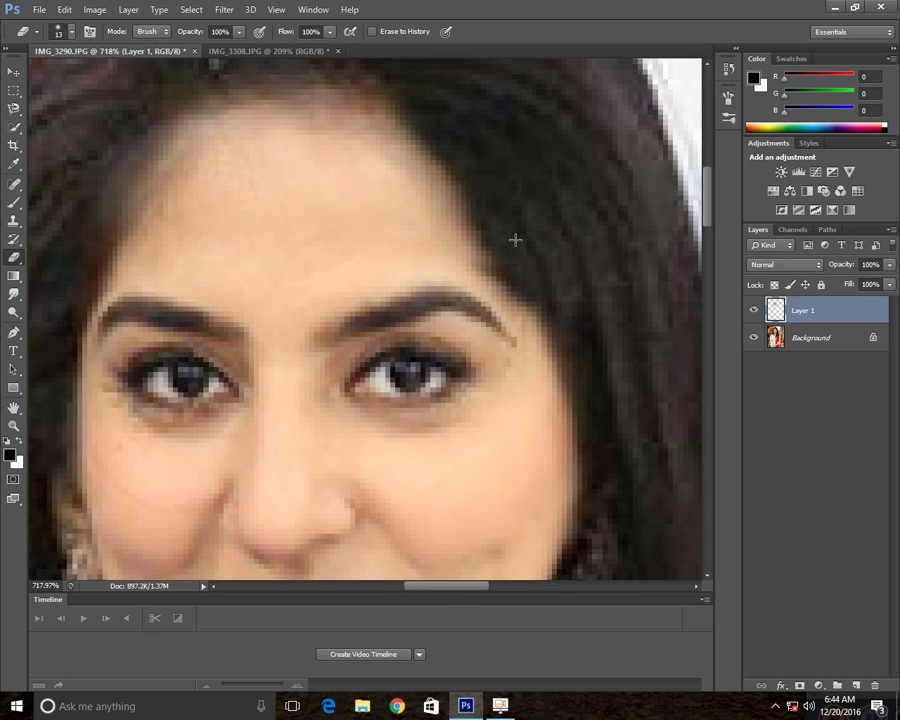
pyautogui.moveTo(509, 190); pyautogui.dragTo(589, 368)
# Examine the blended hairline, temple and jaw up close, and review the swapped face within the whole portrait
pyautogui.scroll(-6, 578, 355)
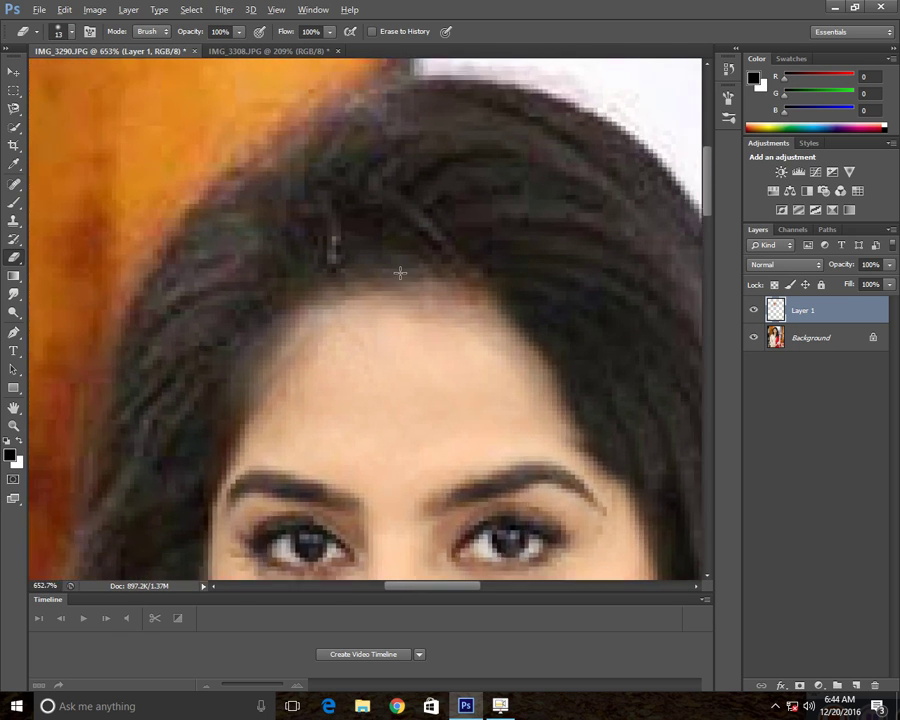
pyautogui.scroll(5, 500, 290)
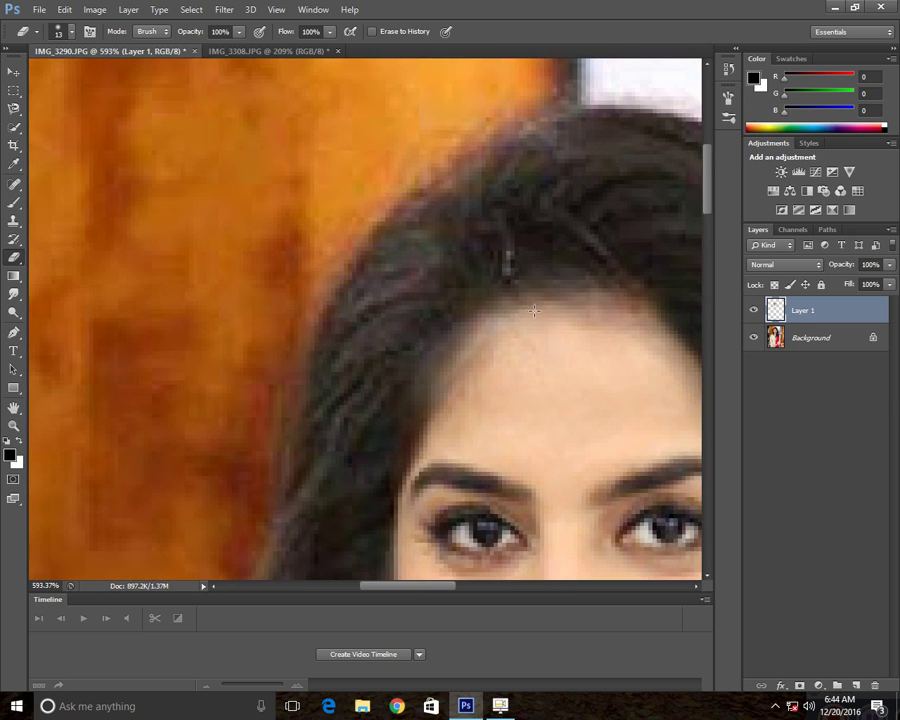
pyautogui.scroll(-8, 534, 311)
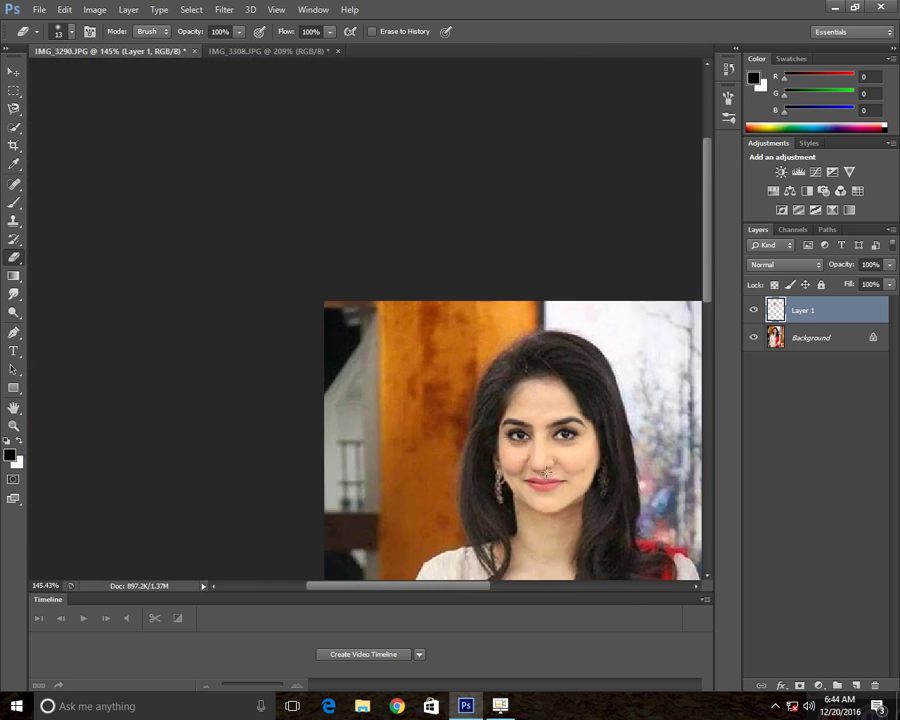
pyautogui.scroll(6, 546, 471)
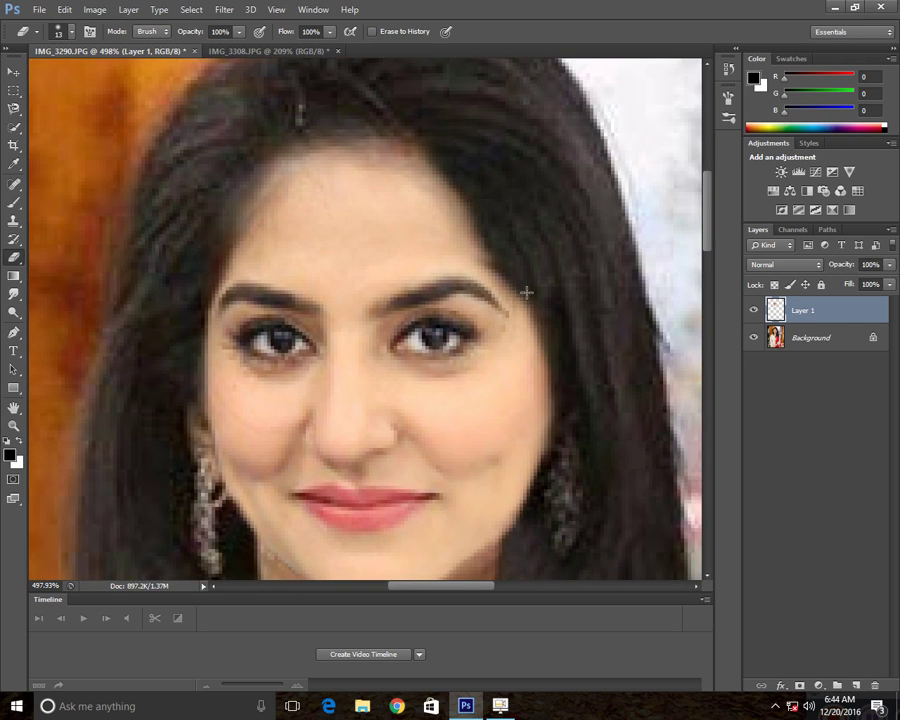
pyautogui.scroll(-3, 576, 374)
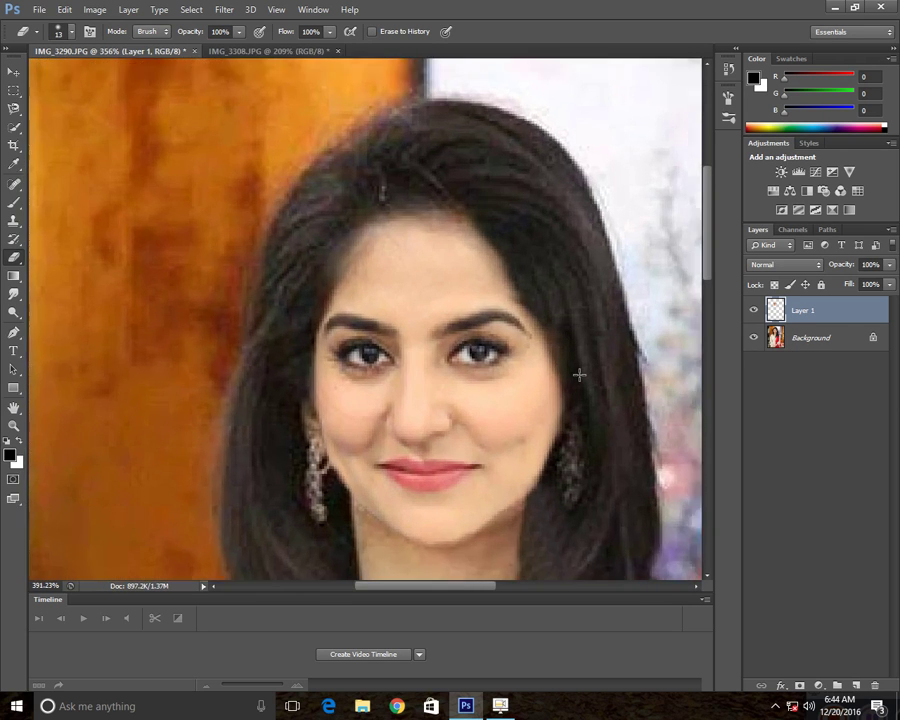
pyautogui.scroll(-2, 579, 377)
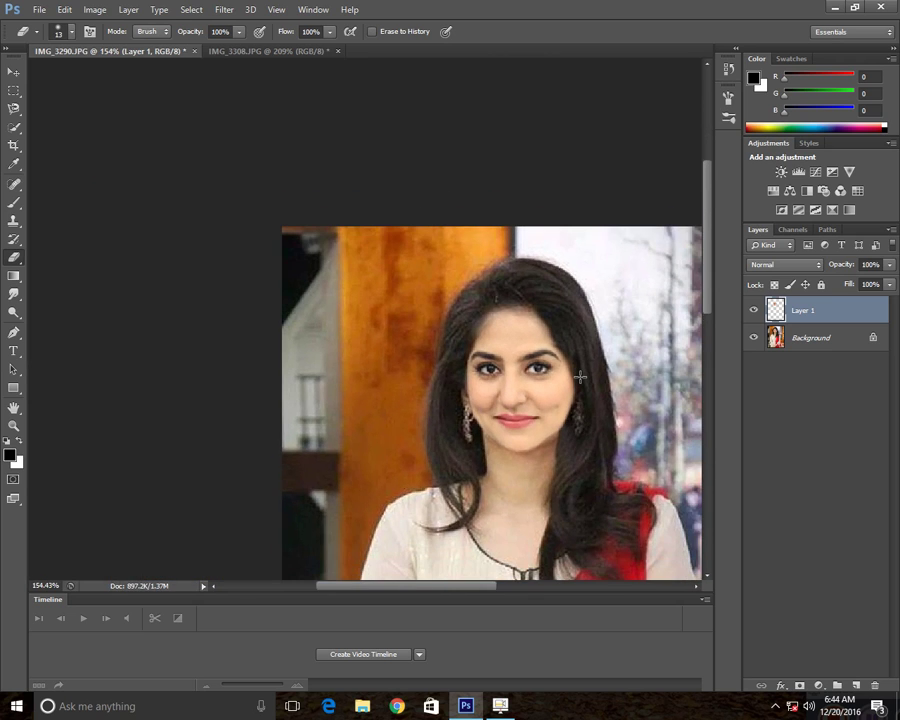
pyautogui.moveTo(600, 424); pyautogui.dragTo(561, 259)
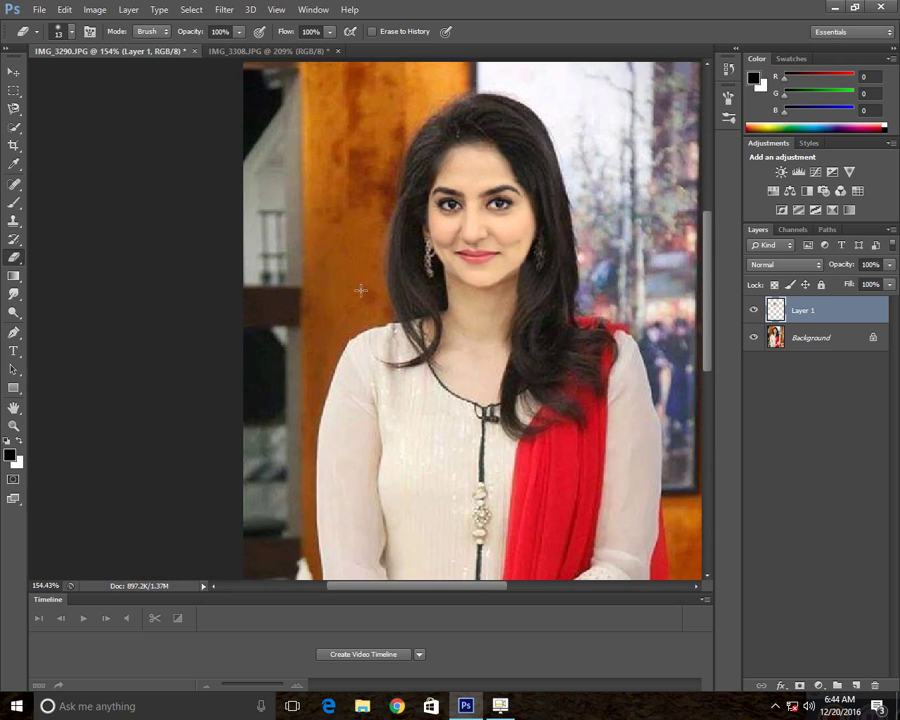